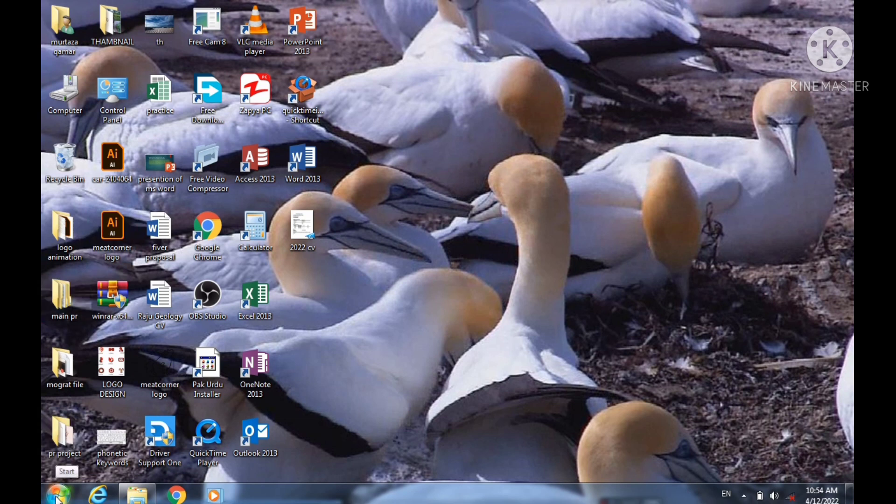
click(57, 498)
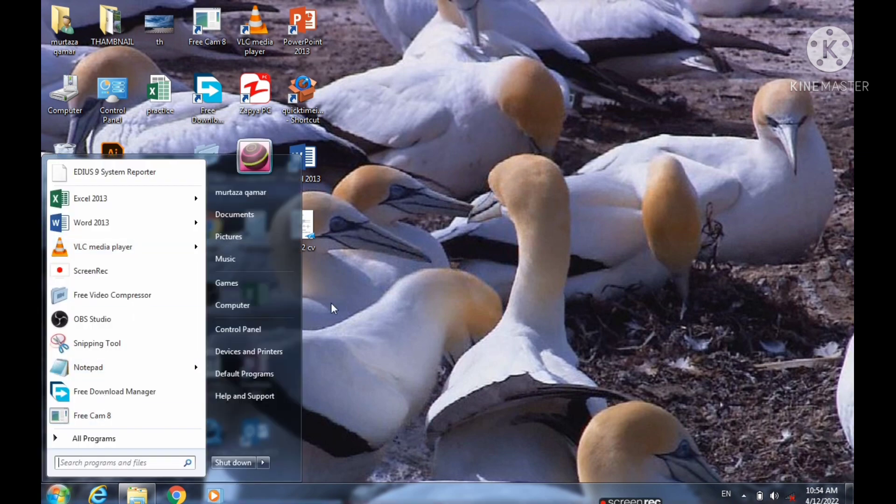
click(568, 146)
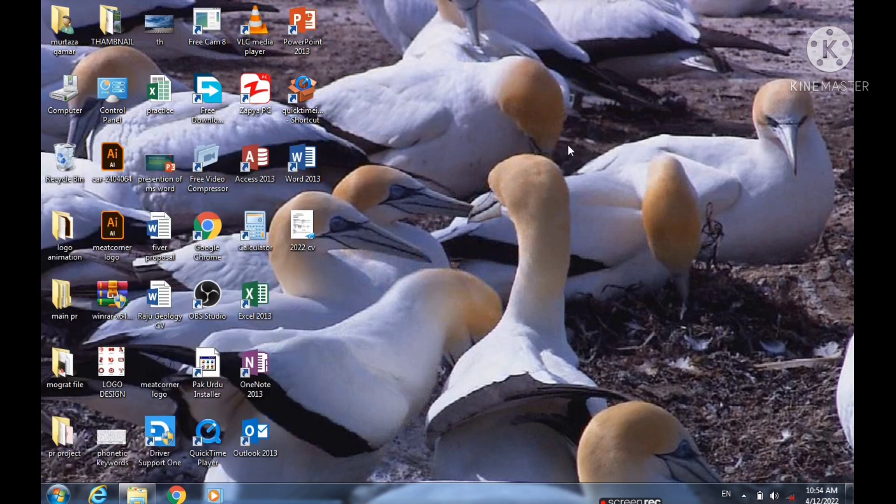
Refresh the desktop four times in a row
right_click(623, 92)
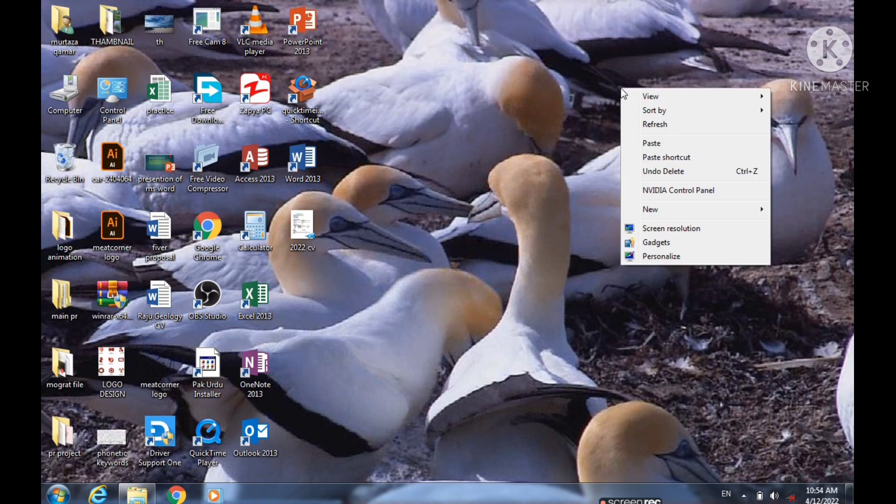
click(656, 124)
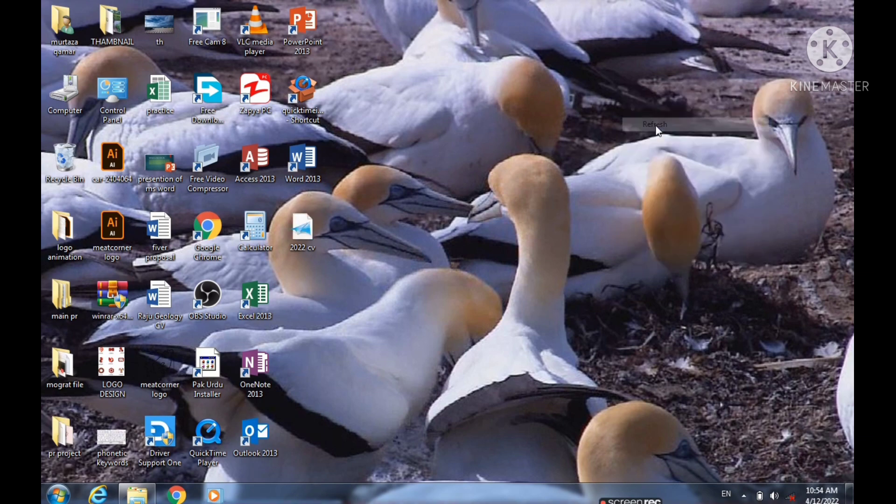
right_click(651, 94)
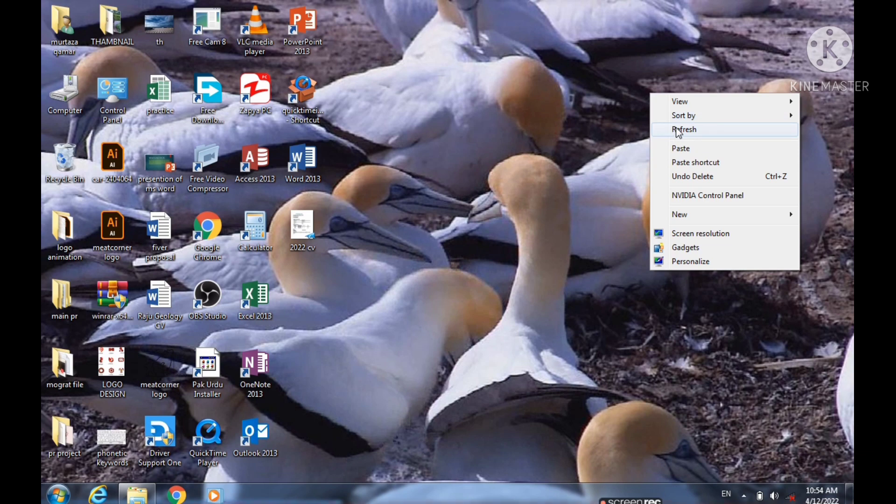
click(678, 131)
right_click(675, 126)
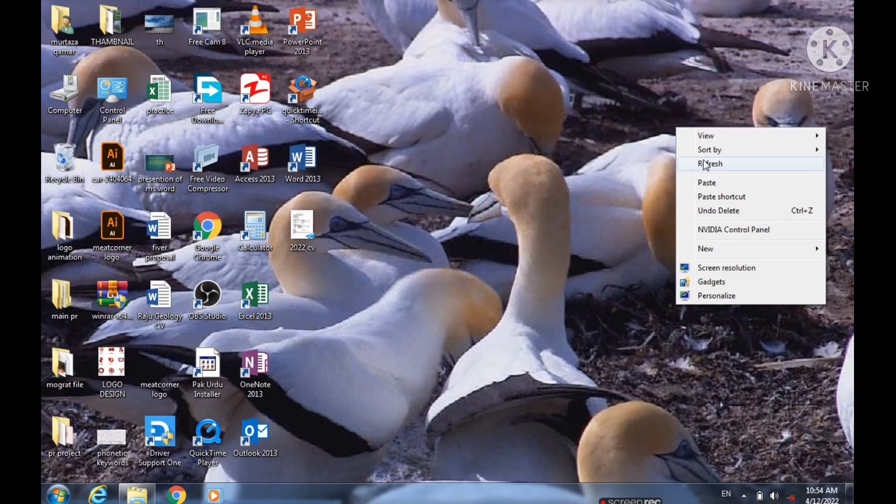
click(700, 164)
right_click(657, 134)
click(688, 167)
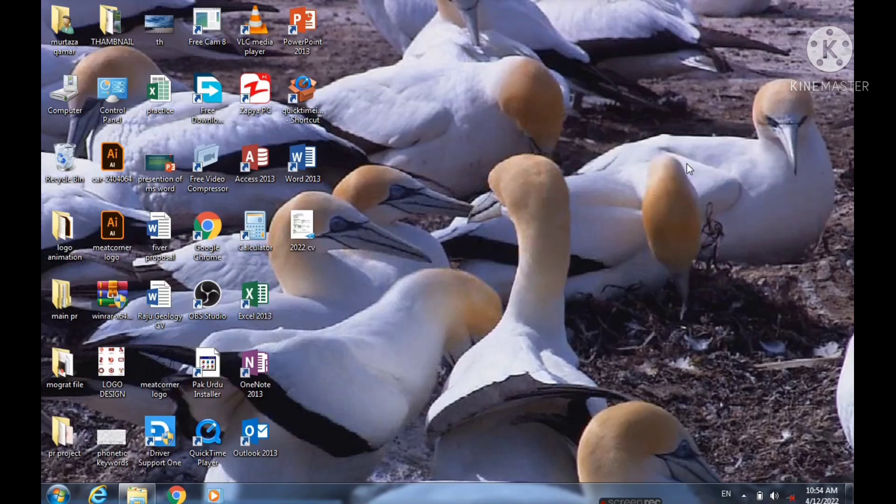
Switch the desktop icons to large size and return them to medium
right_click(631, 125)
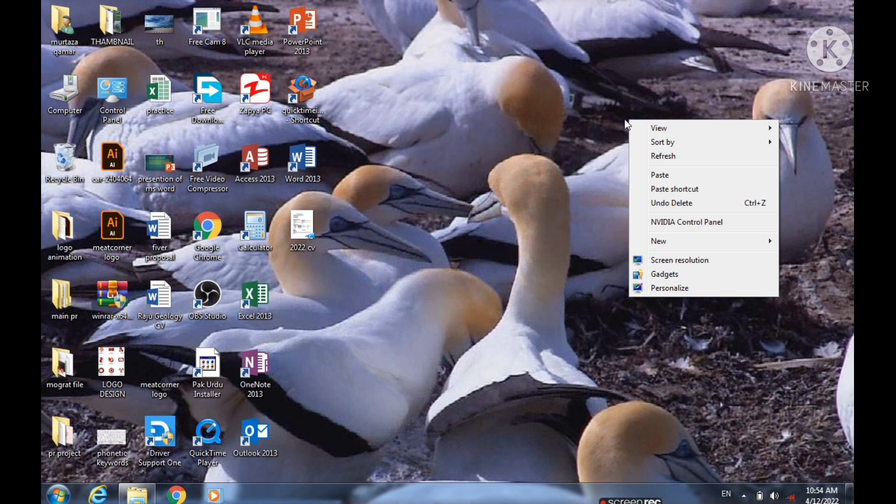
mouse_move(679, 133)
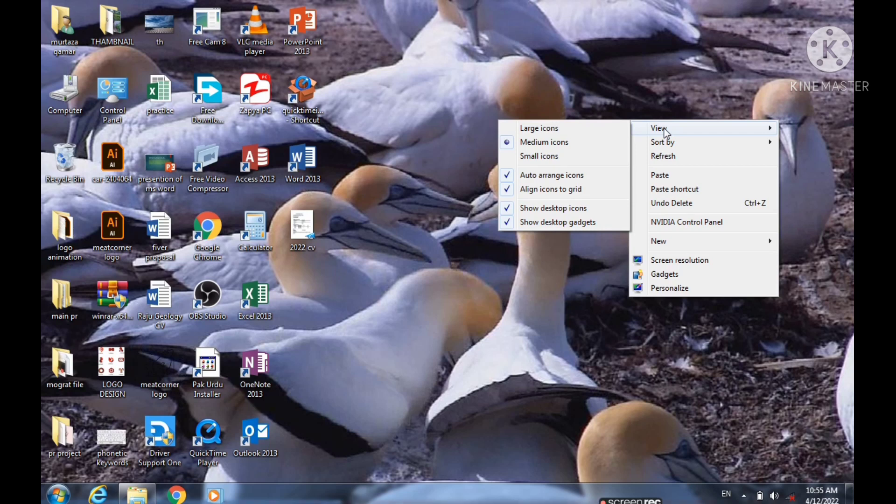
click(597, 129)
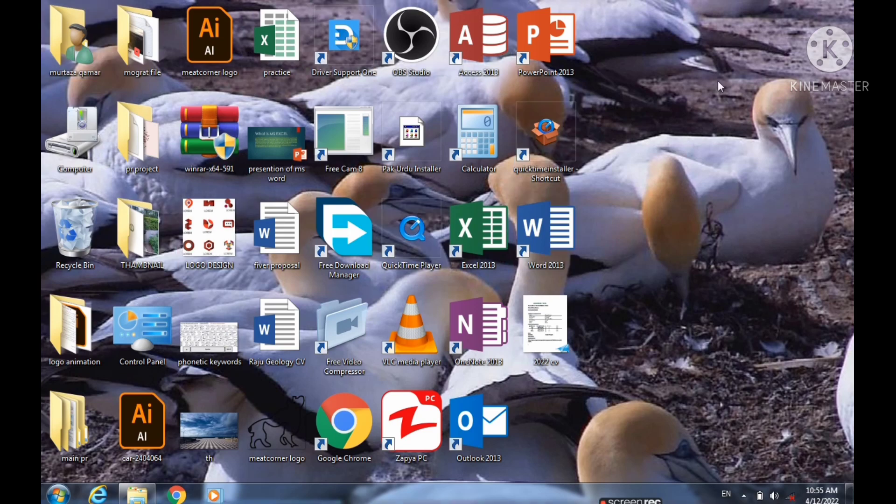
right_click(728, 43)
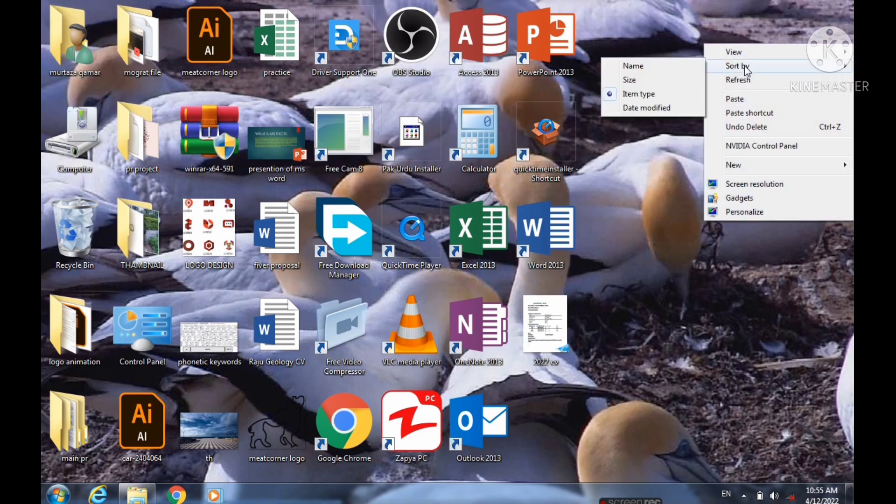
mouse_move(715, 54)
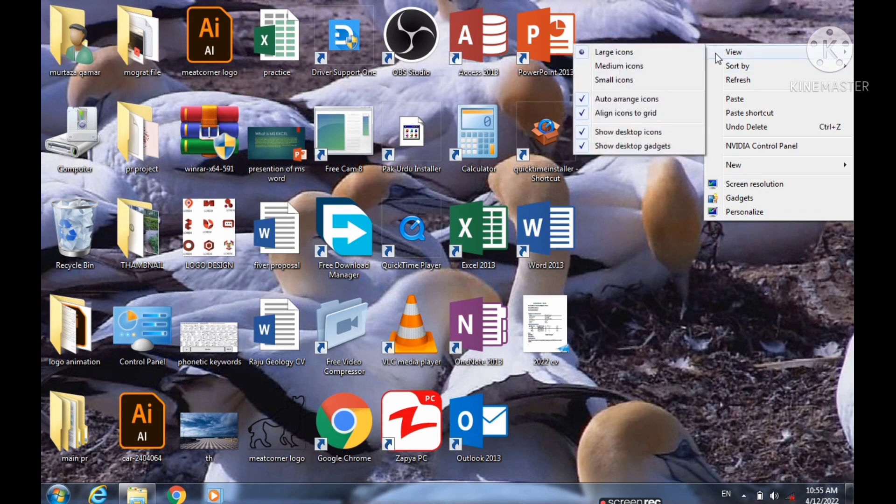
click(641, 68)
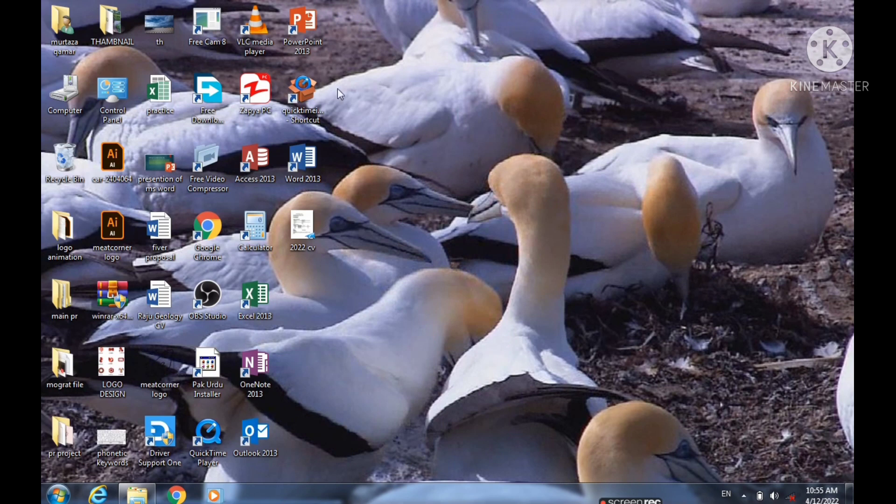
Switch the desktop icons to small size and return them to medium
right_click(585, 66)
mouse_move(616, 77)
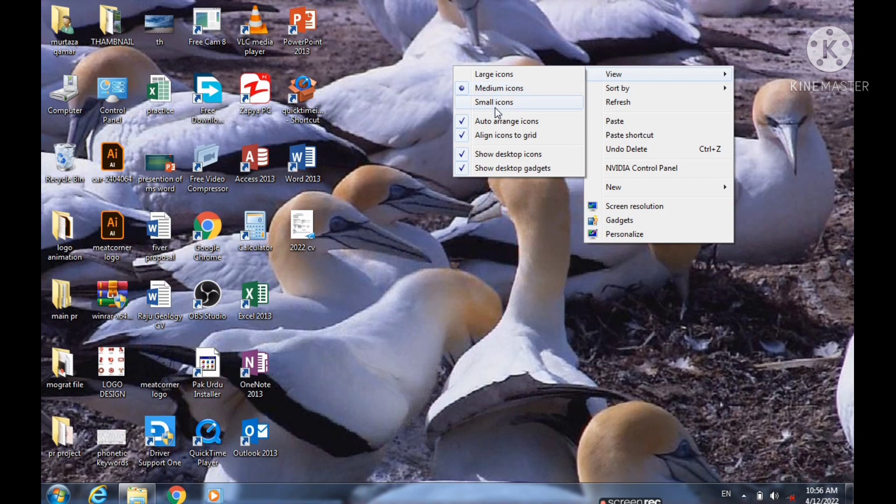
click(494, 105)
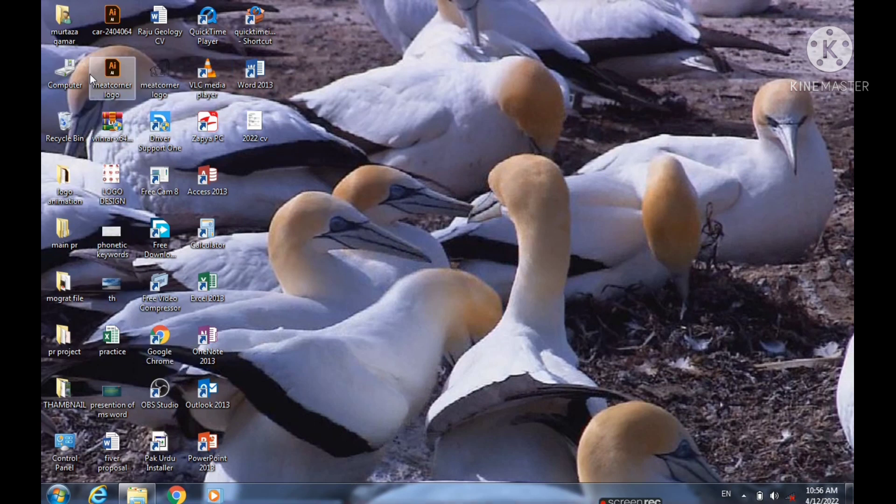
right_click(513, 72)
mouse_move(563, 78)
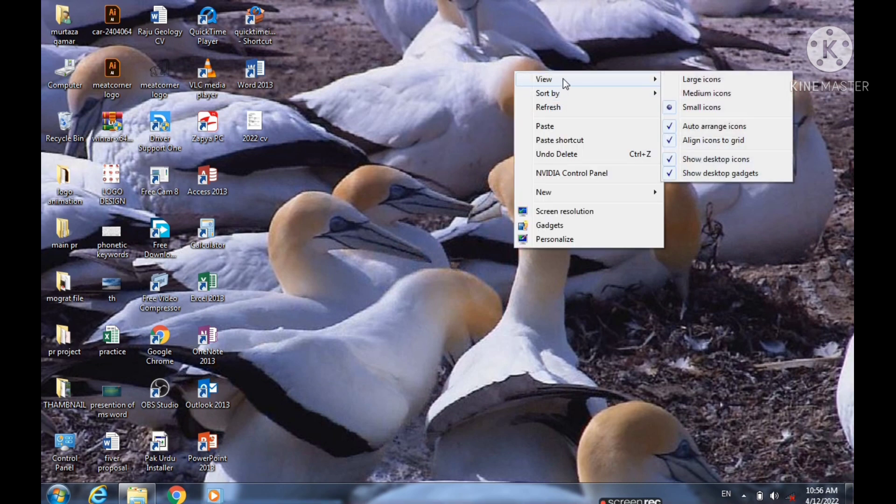
click(690, 96)
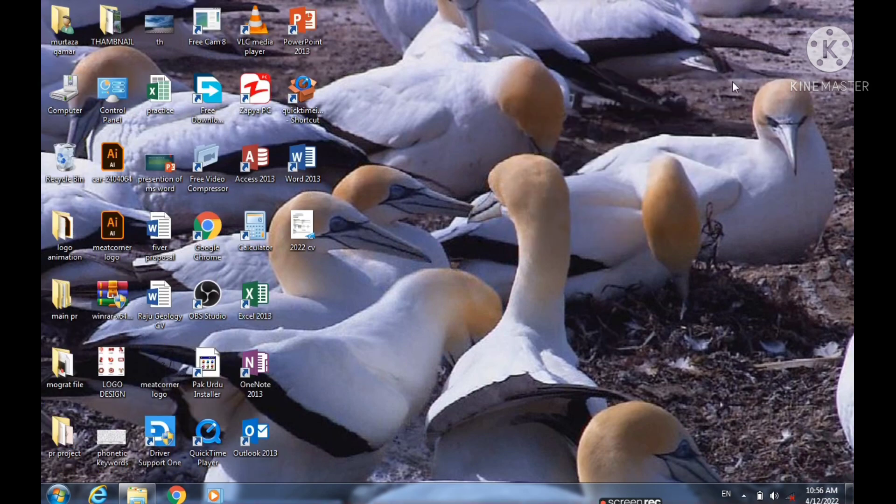
Turn off automatic arrangement of the desktop icons and turn it back on
right_click(632, 77)
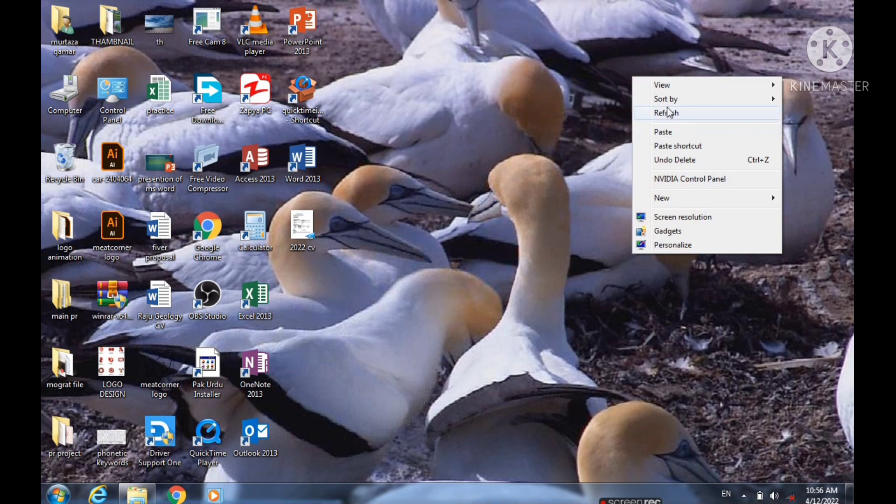
mouse_move(676, 102)
mouse_move(649, 84)
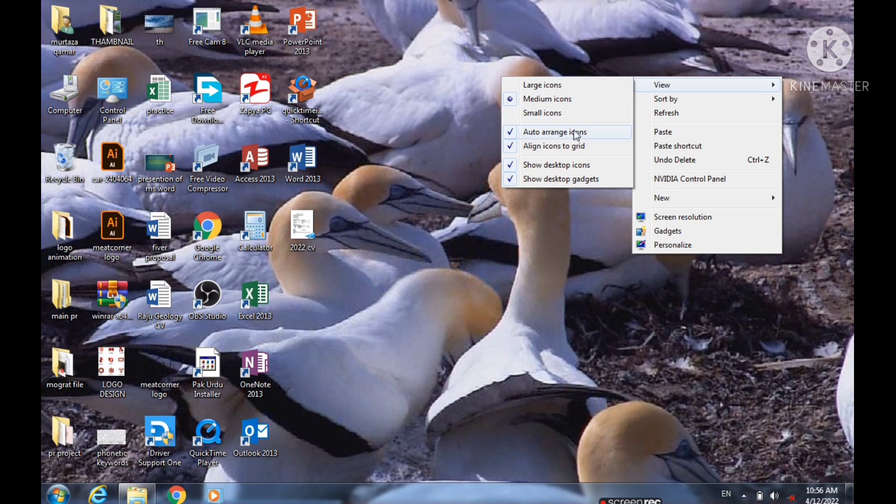
click(510, 134)
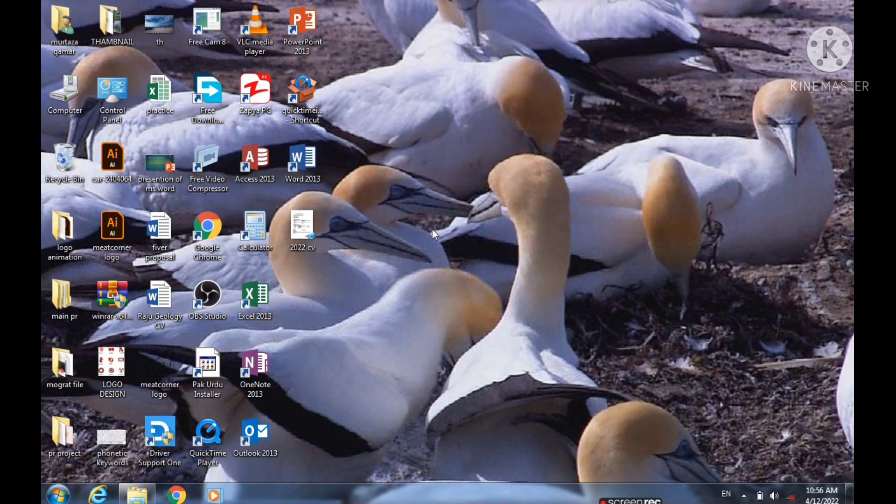
right_click(609, 107)
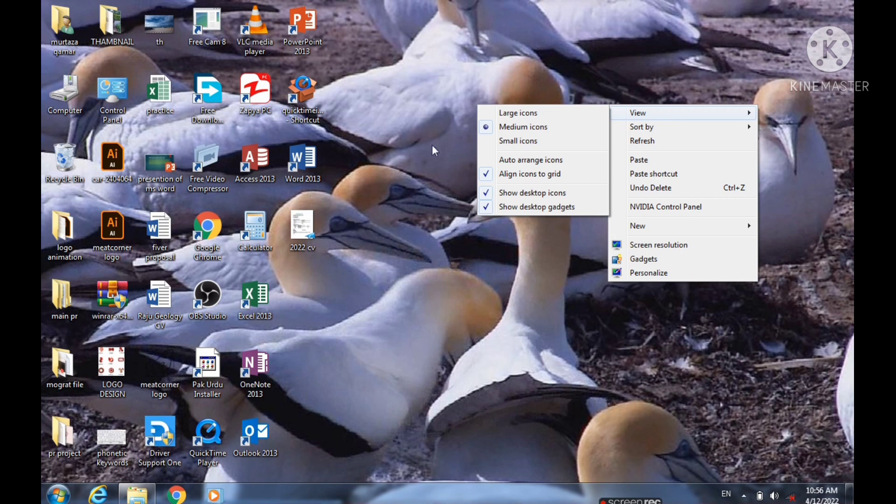
click(487, 161)
Turn off aligning the desktop icons to the grid and turn it back on
right_click(563, 137)
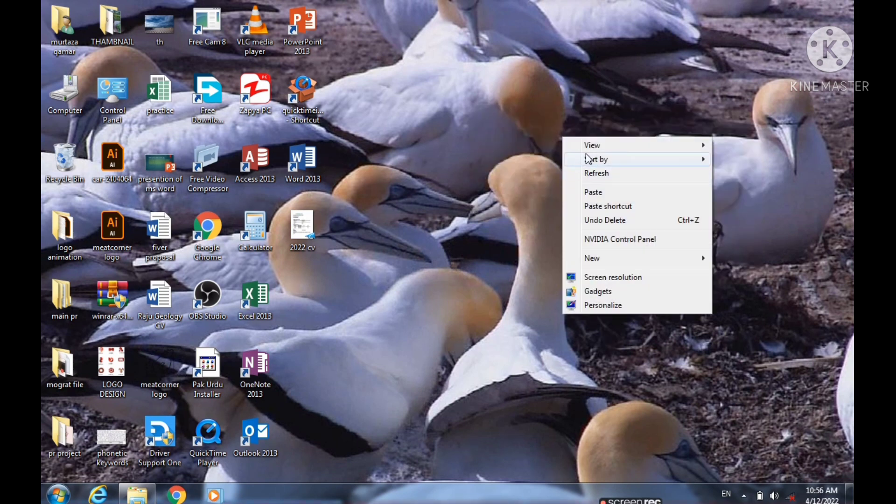
mouse_move(590, 147)
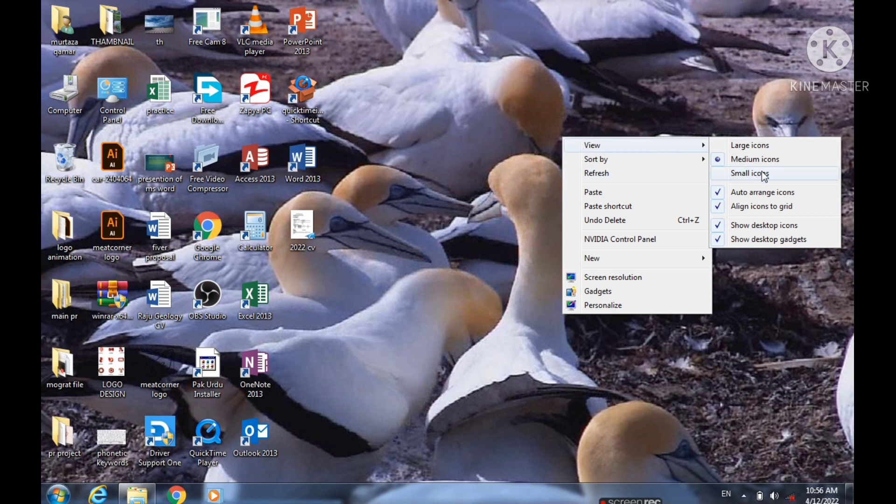
click(719, 213)
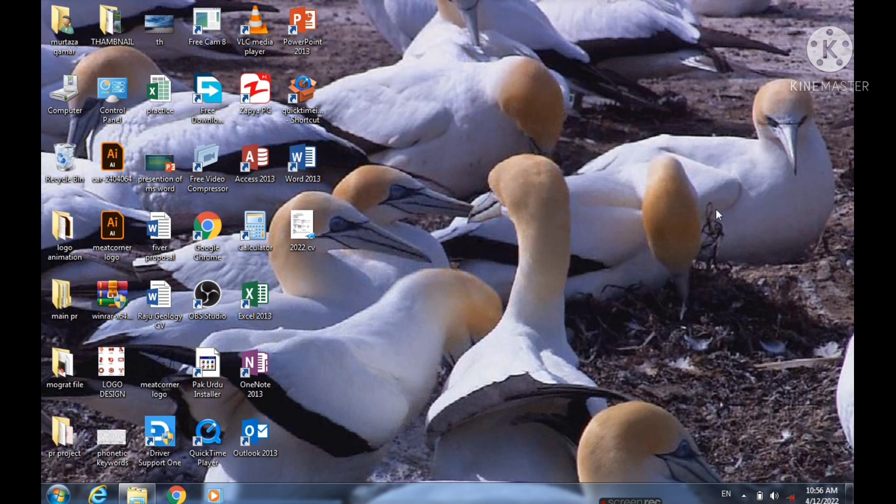
right_click(724, 193)
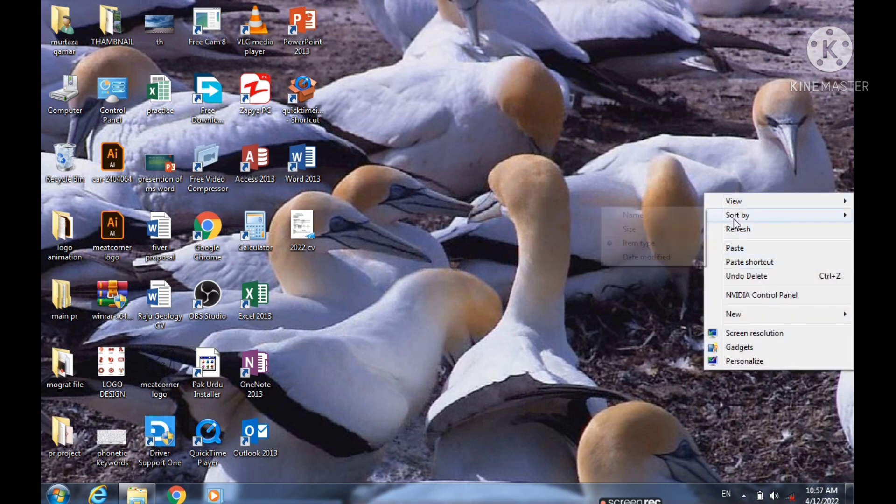
mouse_move(782, 201)
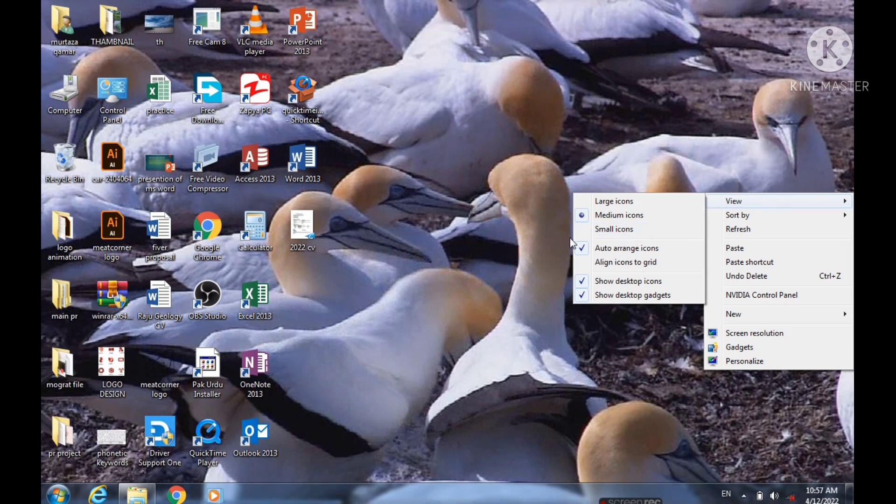
mouse_move(738, 205)
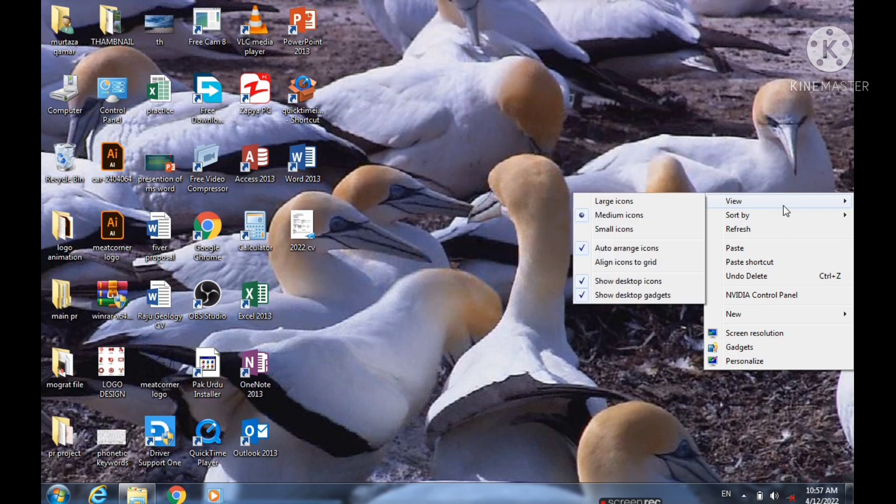
click(584, 263)
Hide all the desktop icons and show them again
right_click(645, 178)
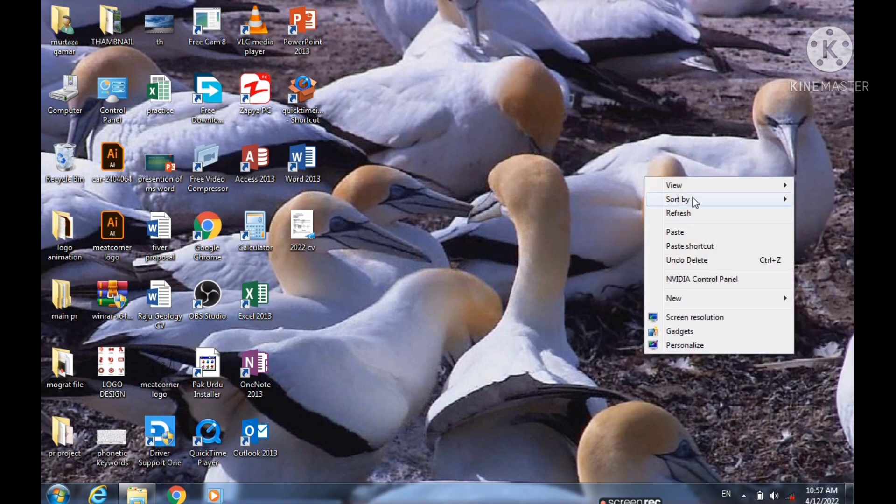
mouse_move(695, 186)
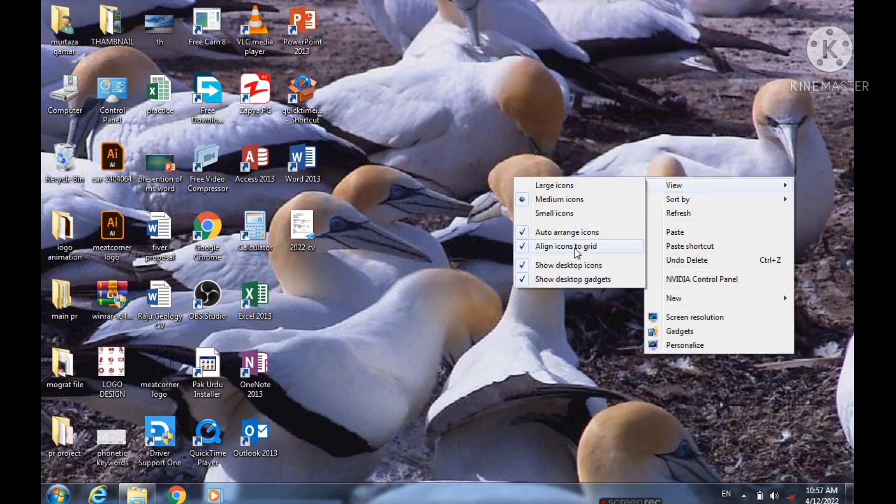
click(520, 268)
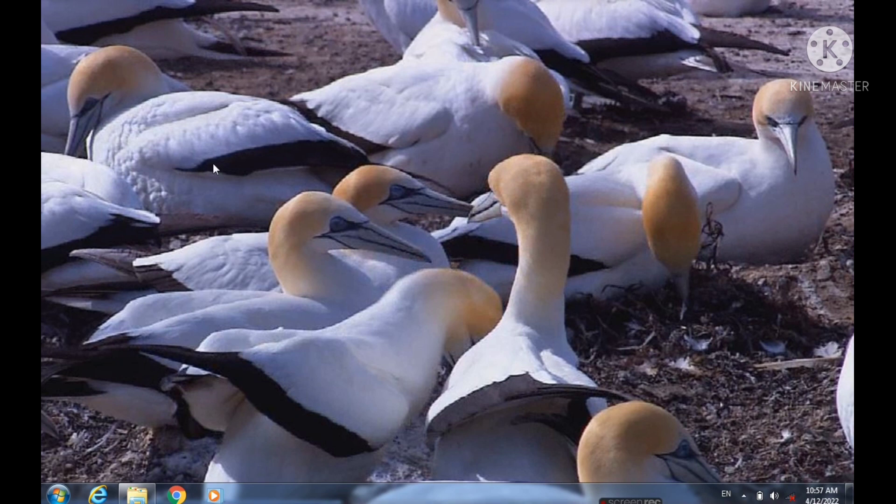
right_click(527, 145)
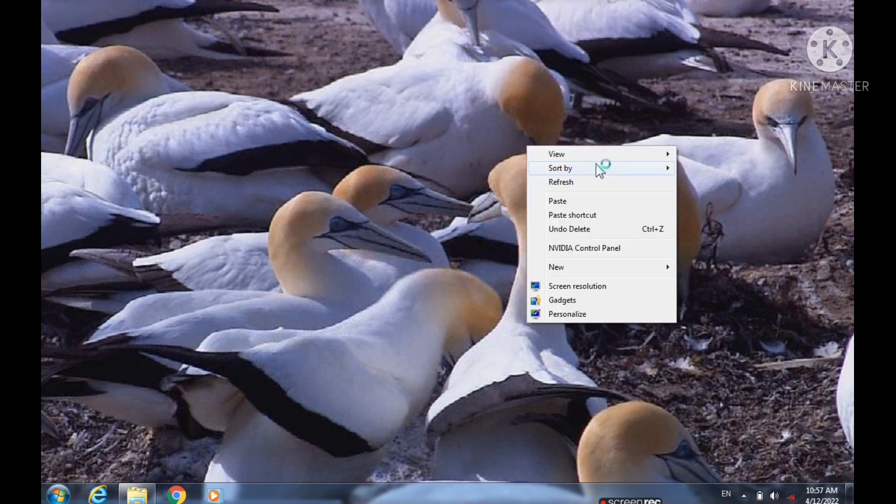
mouse_move(609, 156)
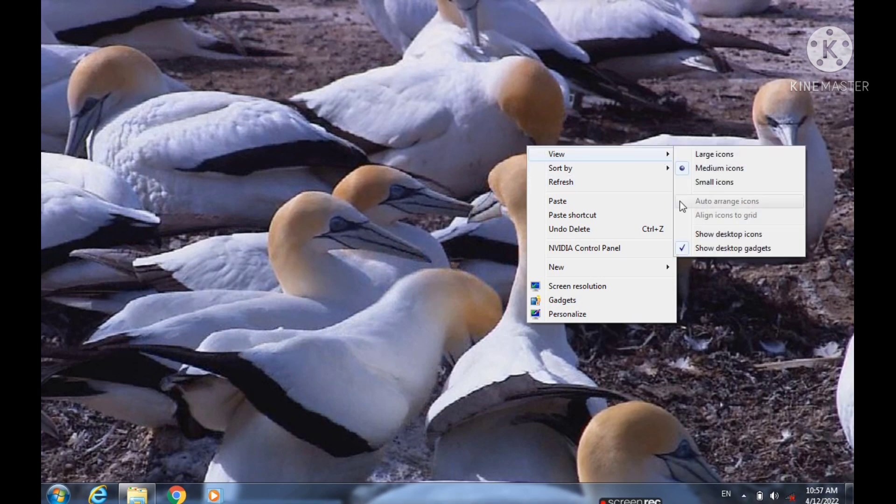
click(680, 235)
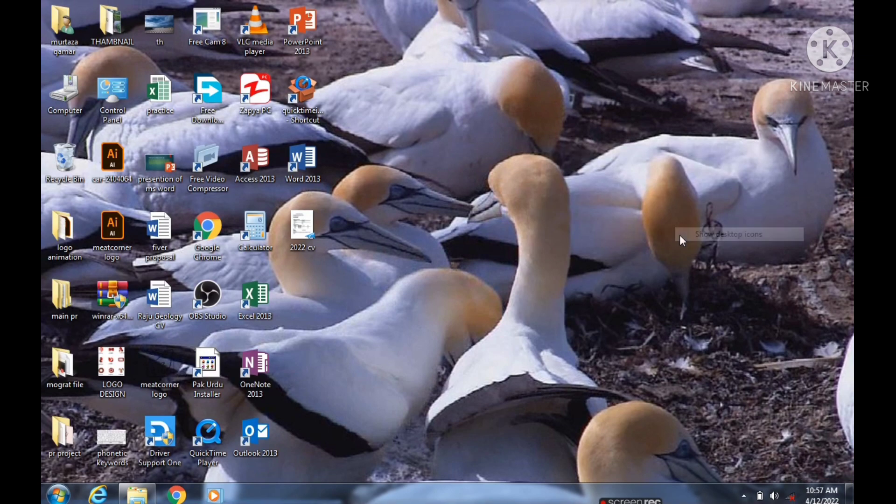
Turn off the display of desktop gadgets
right_click(633, 68)
mouse_move(659, 76)
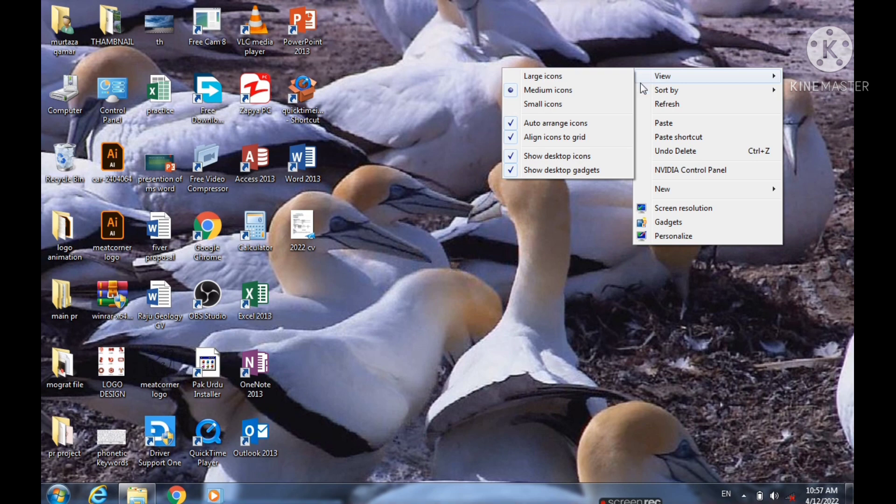
click(511, 172)
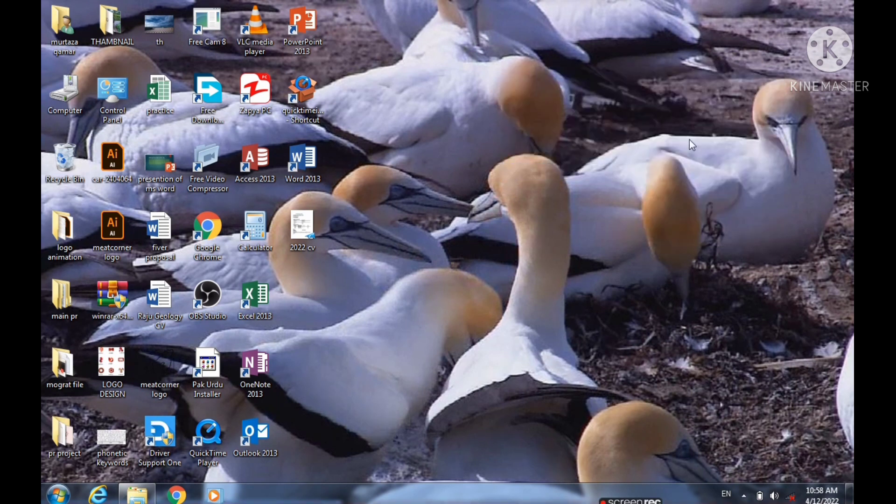
Turn the display of desktop gadgets back on
right_click(749, 39)
mouse_move(730, 49)
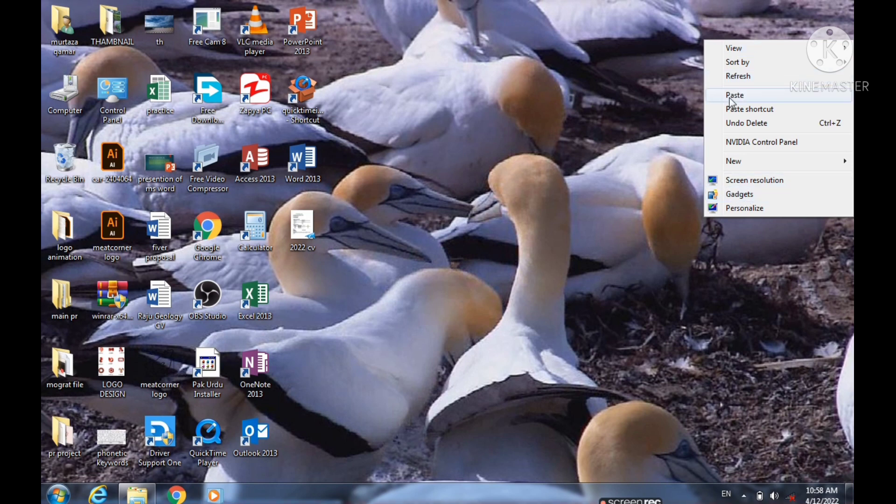
mouse_move(771, 53)
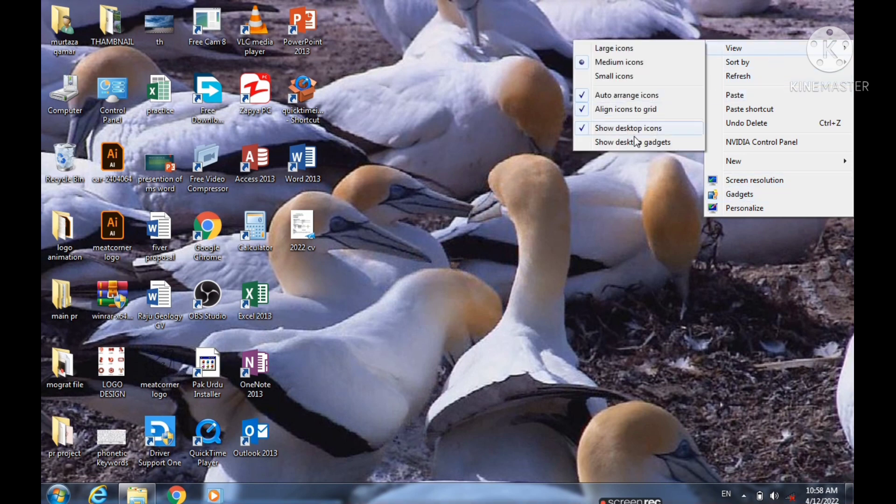
click(579, 142)
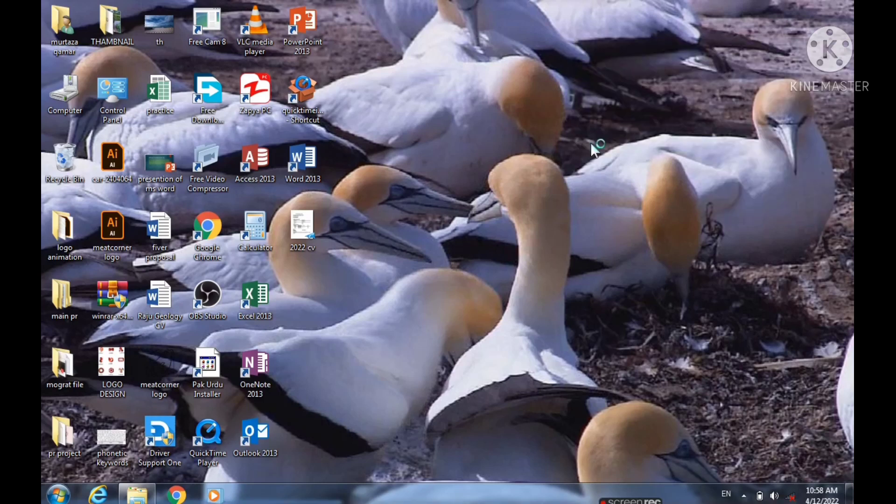
Sort the desktop icons by name
right_click(640, 89)
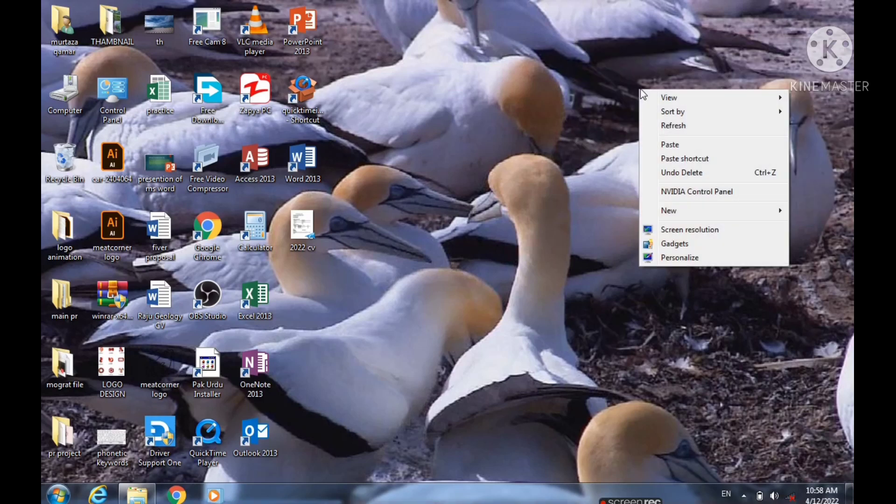
mouse_move(683, 112)
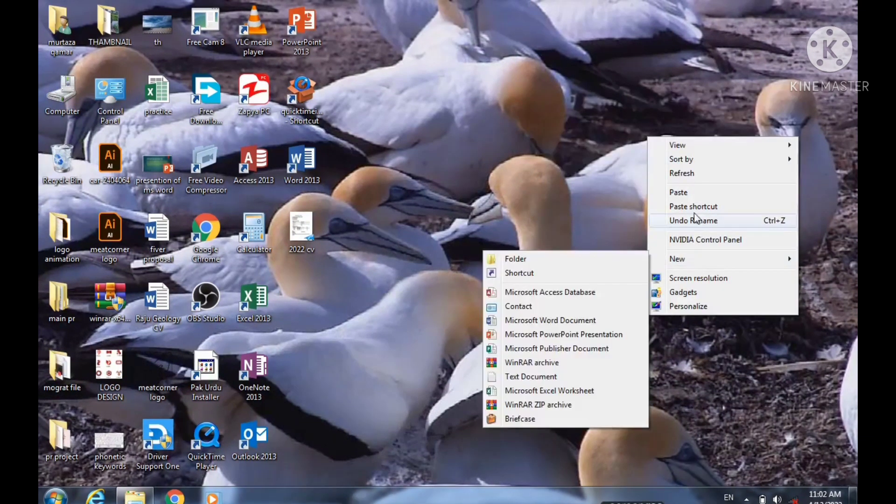
mouse_move(694, 161)
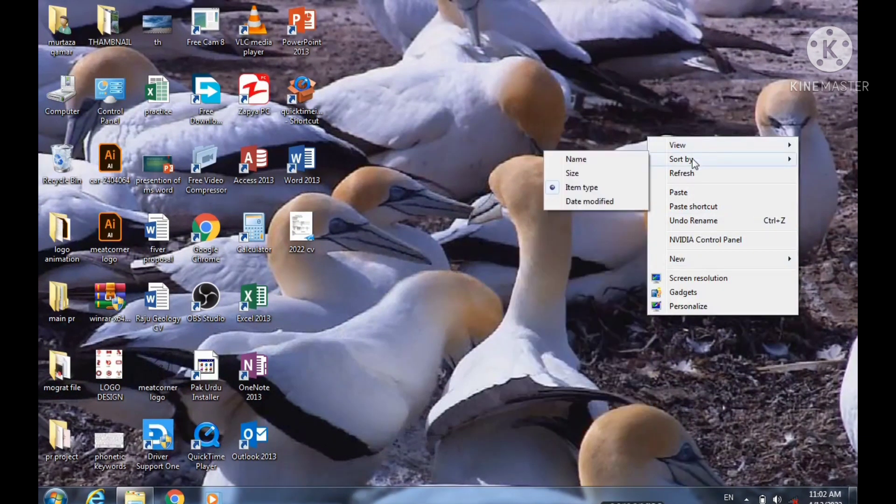
click(598, 162)
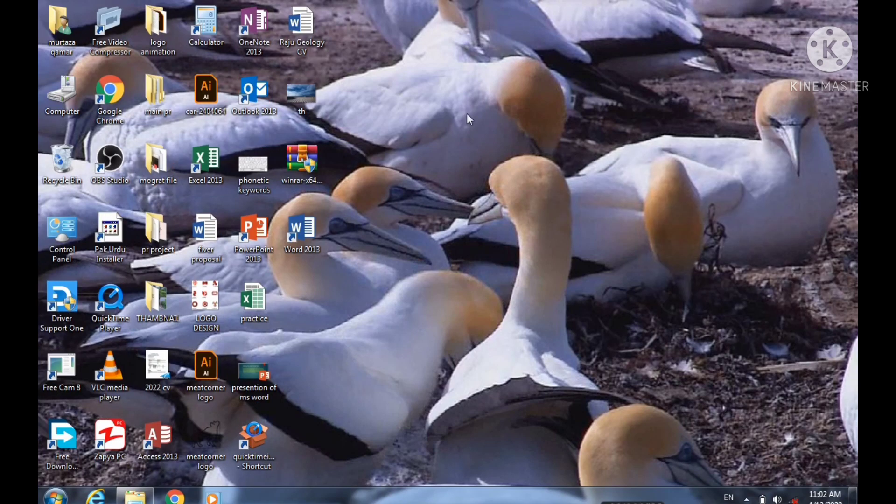
Sort the desktop icons by size
right_click(601, 98)
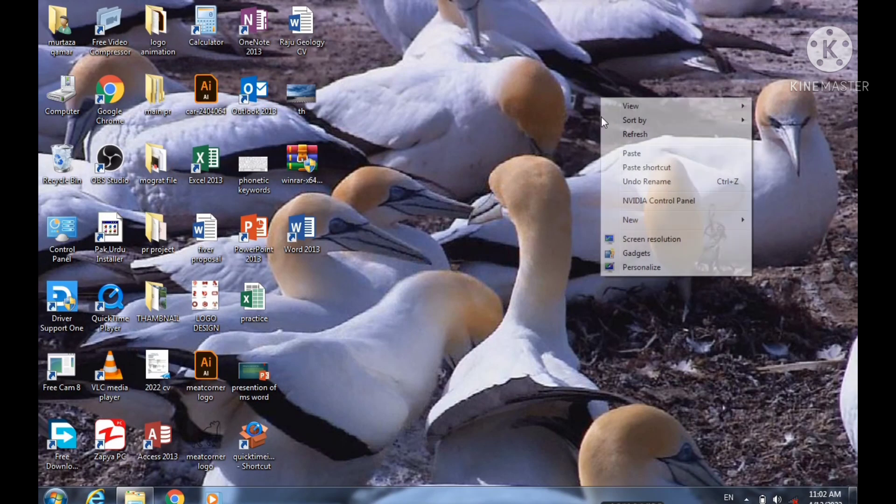
mouse_move(648, 122)
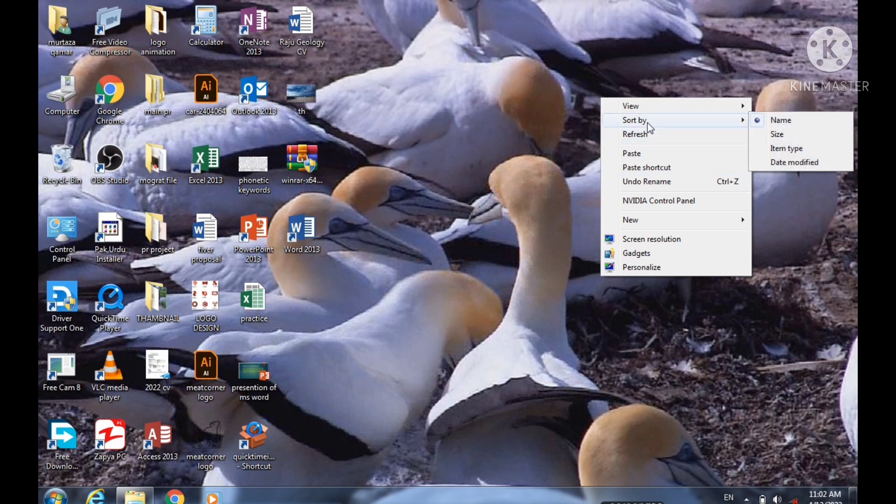
click(769, 136)
click(768, 136)
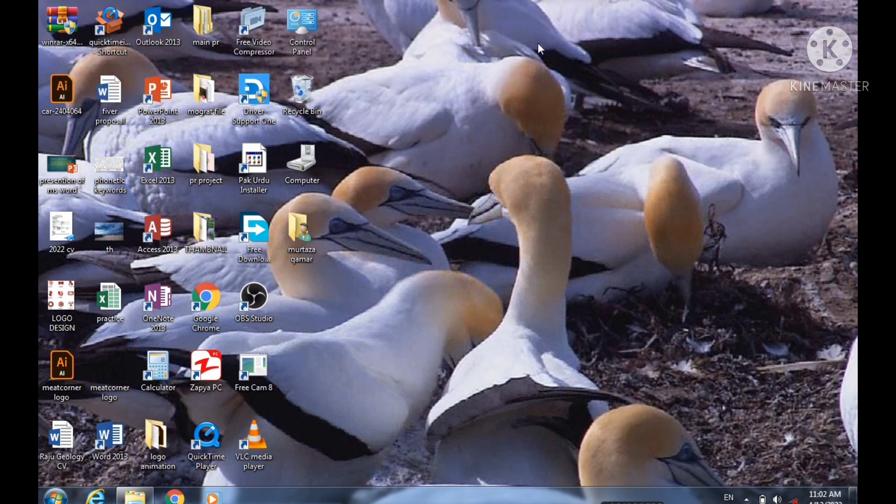
Sort the desktop icons by item type
right_click(578, 77)
mouse_move(624, 105)
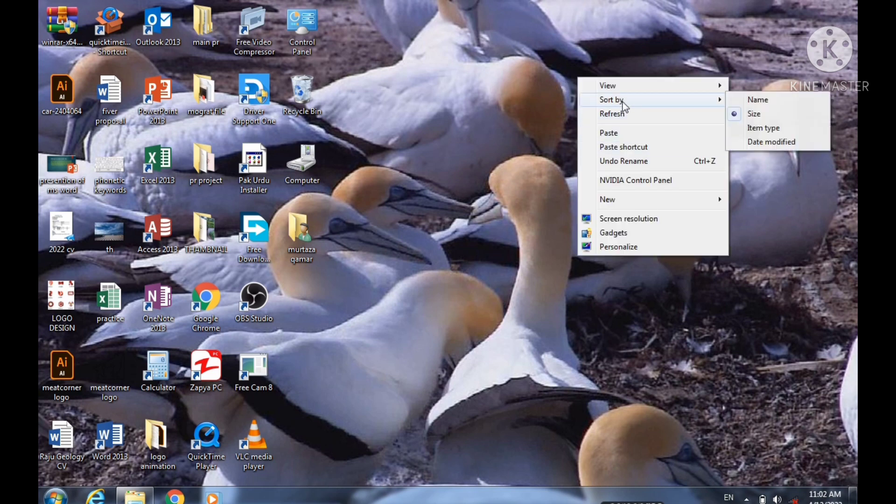
click(782, 133)
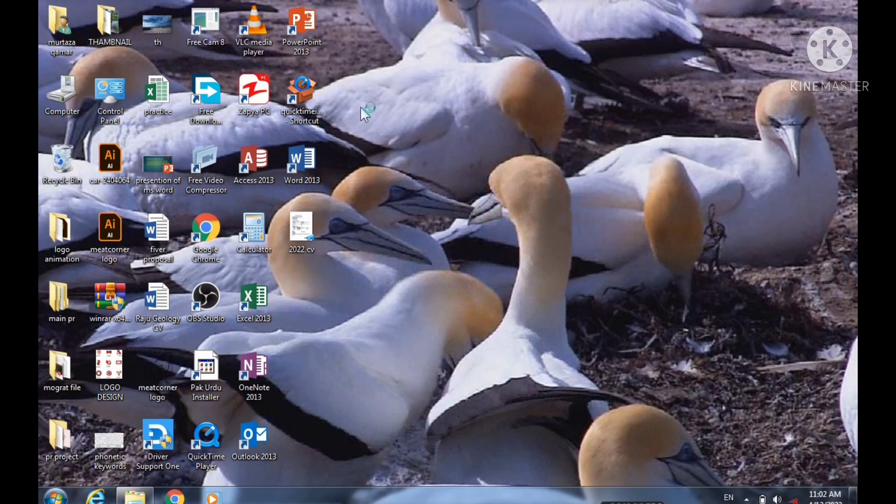
Sort the desktop icons by date modified
right_click(590, 80)
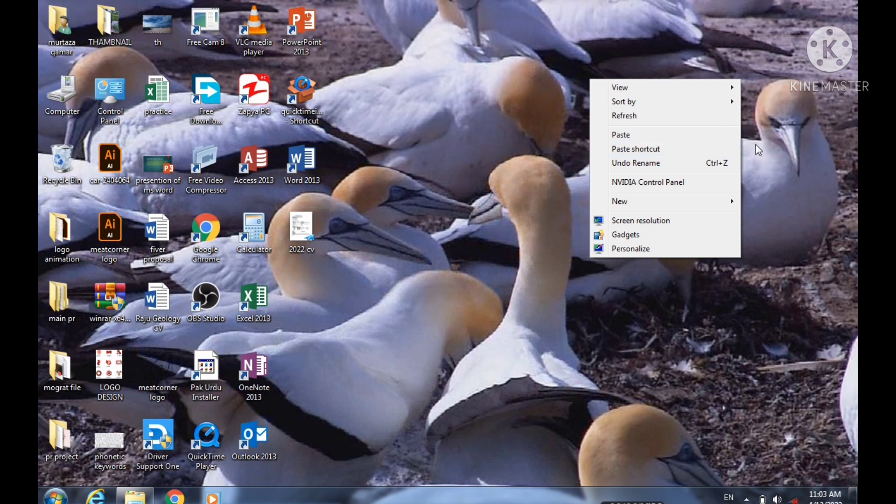
mouse_move(679, 88)
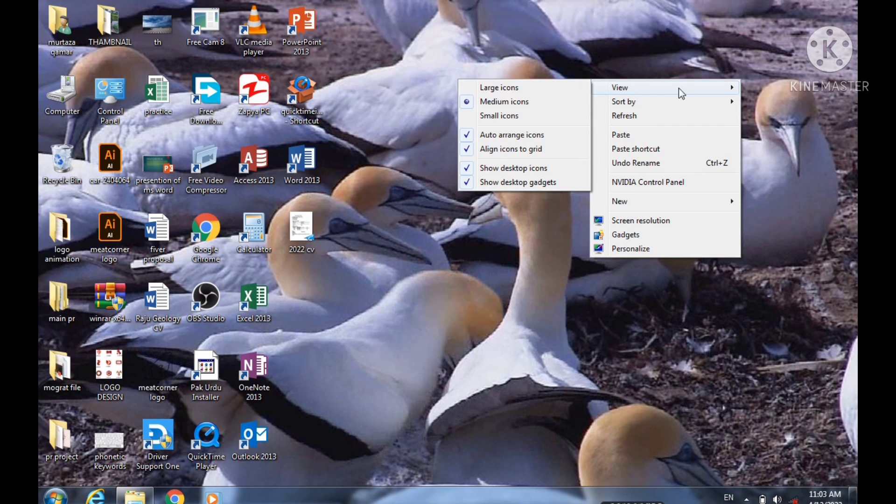
mouse_move(691, 102)
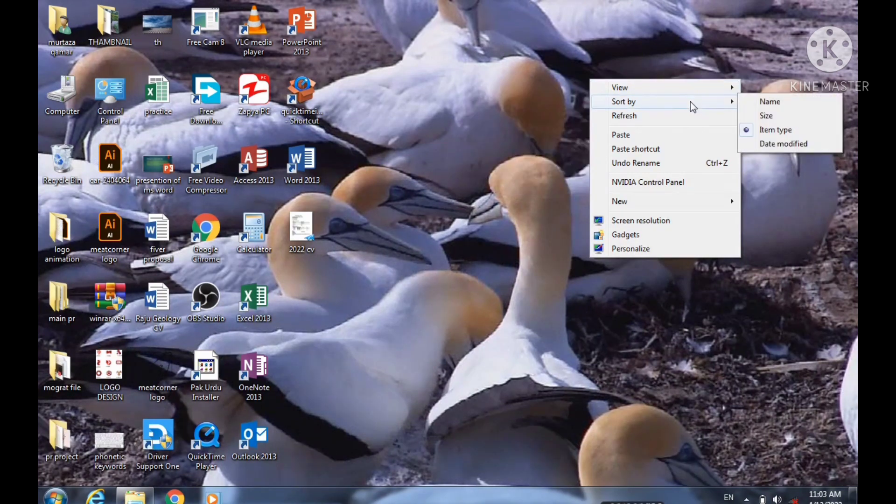
click(770, 144)
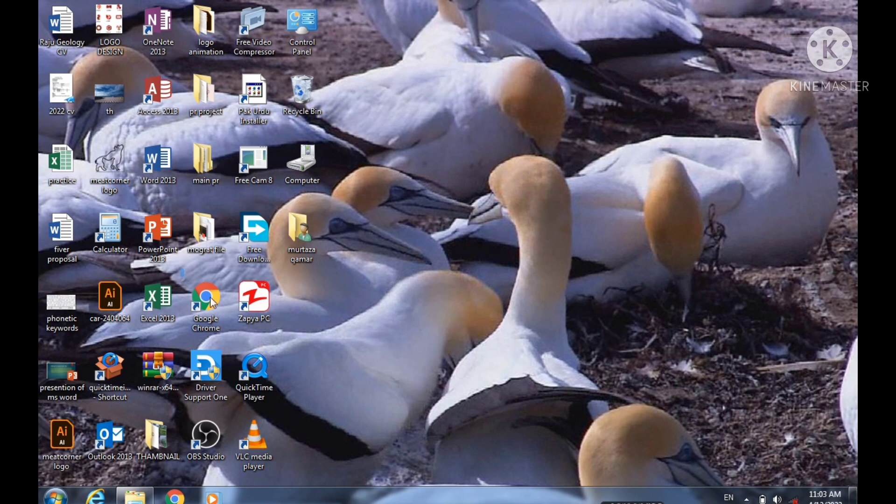
Return the desktop icons to sorting by item type
drag(278, 344, 231, 267)
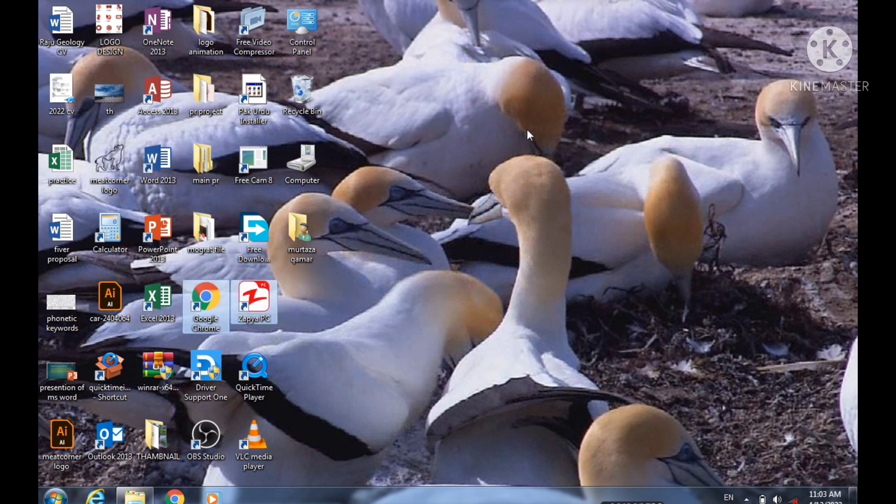
right_click(558, 95)
mouse_move(612, 118)
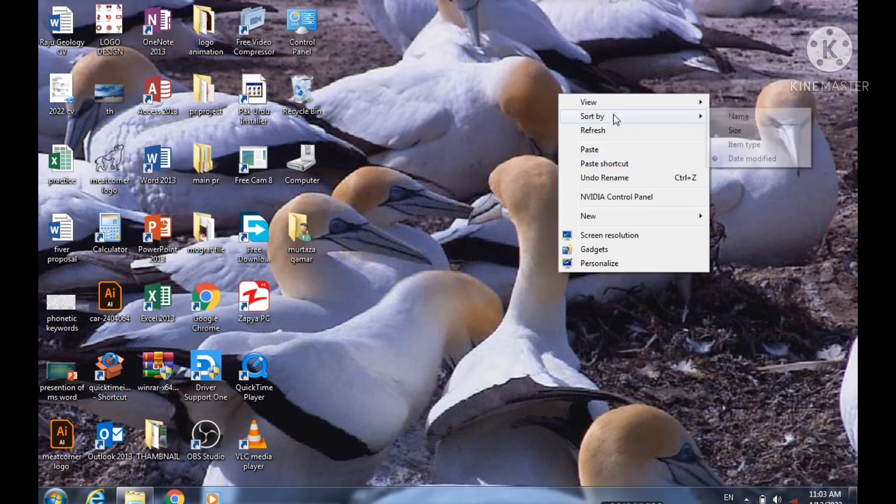
click(766, 145)
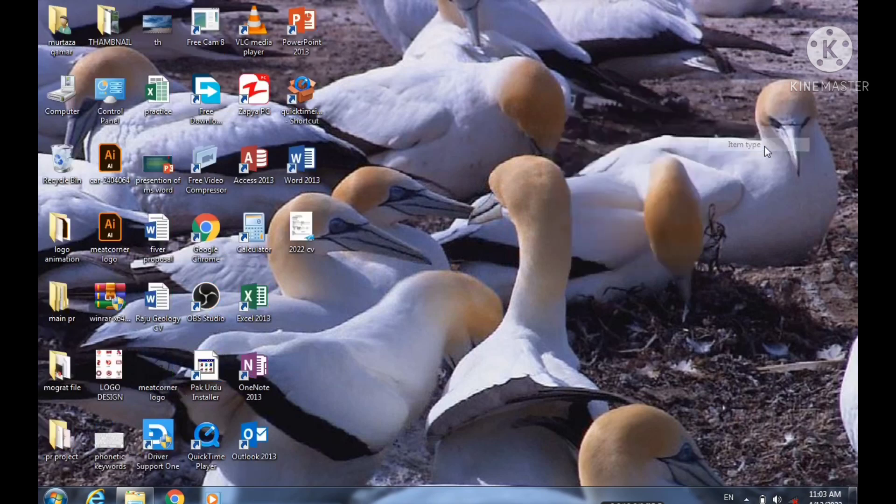
Refresh the desktop twice
right_click(603, 60)
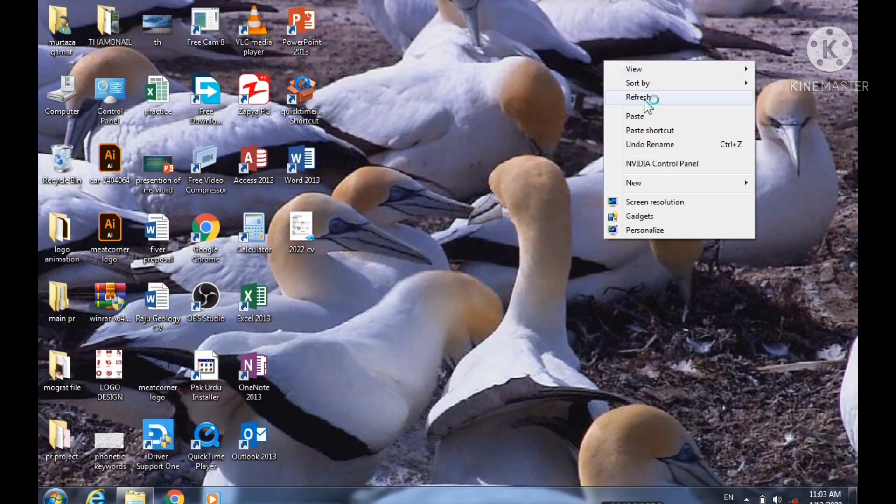
click(646, 100)
right_click(646, 101)
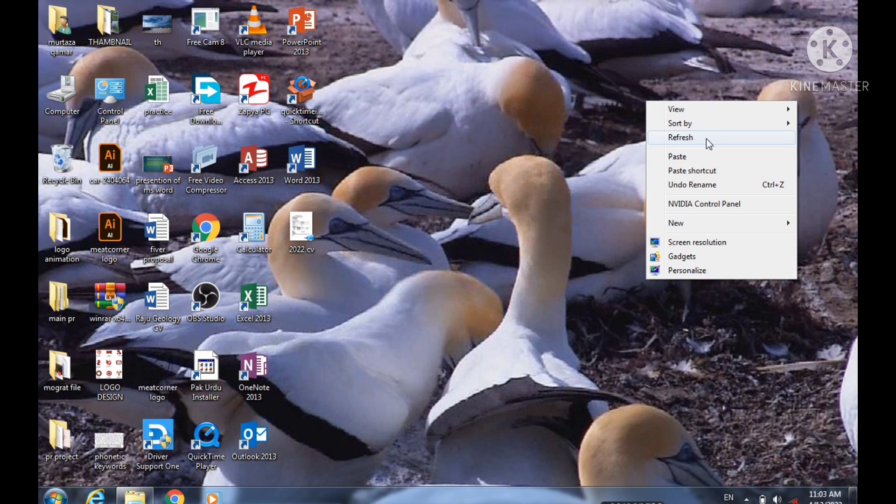
click(707, 139)
right_click(497, 58)
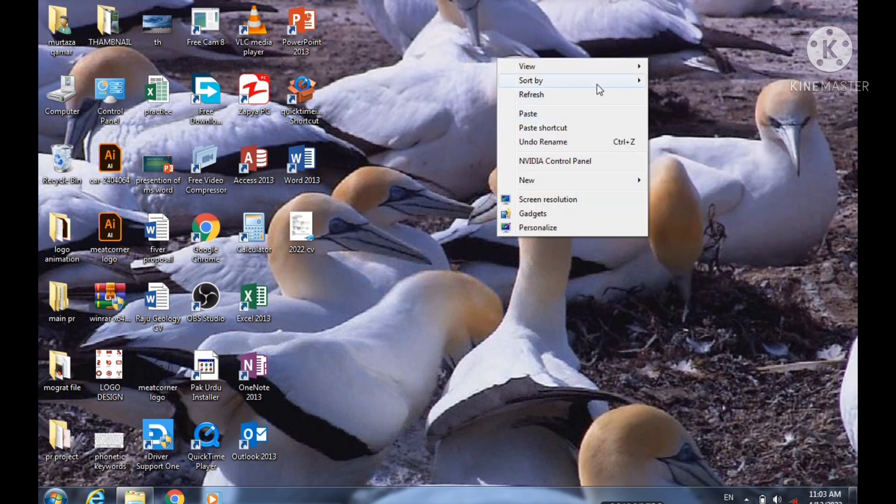
click(724, 74)
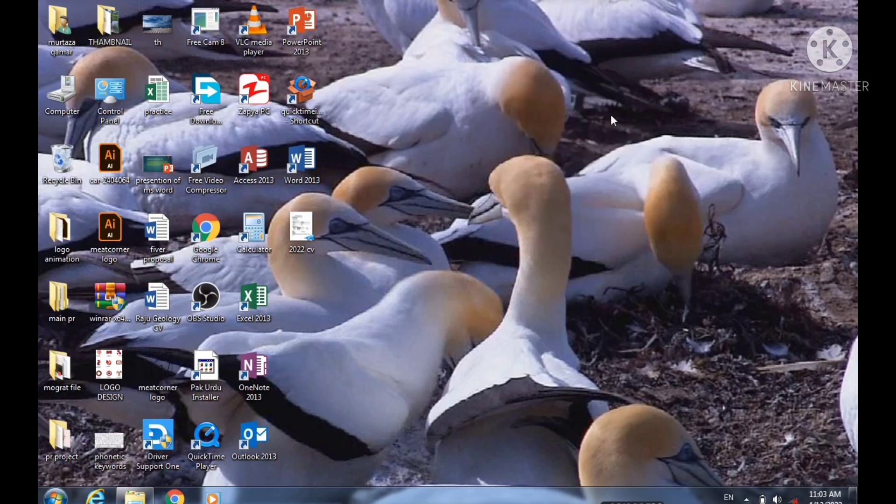
Try twice to paste the clipboard item onto the desktop, retrying once and cancelling the paste both times
right_click(565, 122)
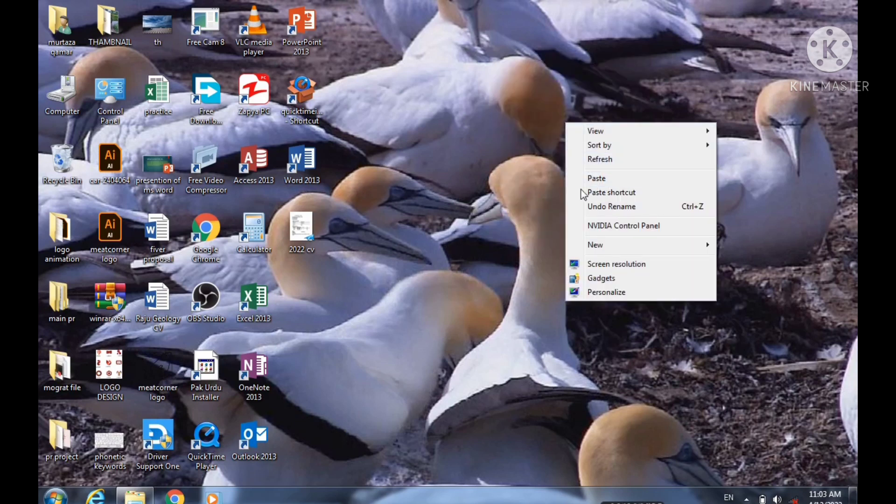
click(606, 183)
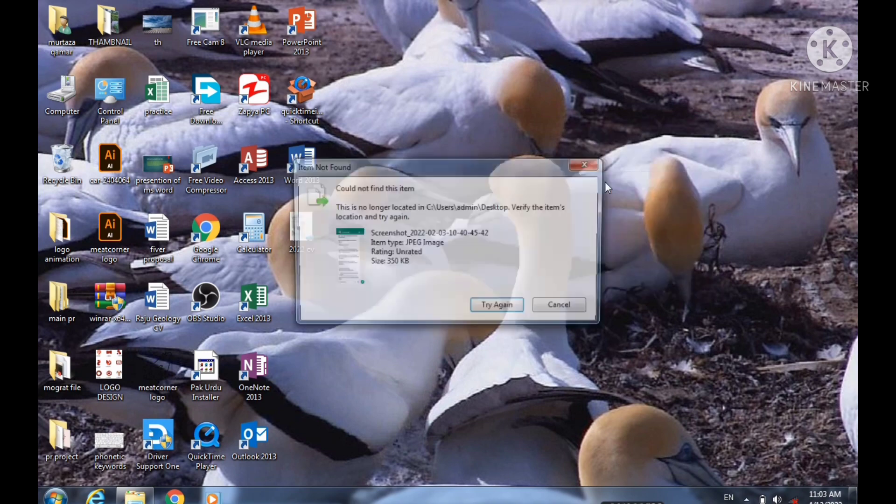
click(565, 310)
right_click(304, 237)
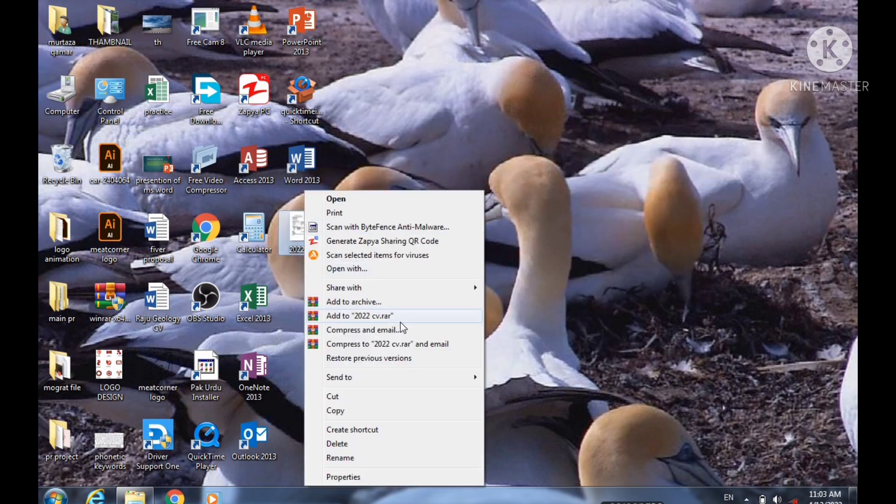
click(505, 183)
right_click(583, 152)
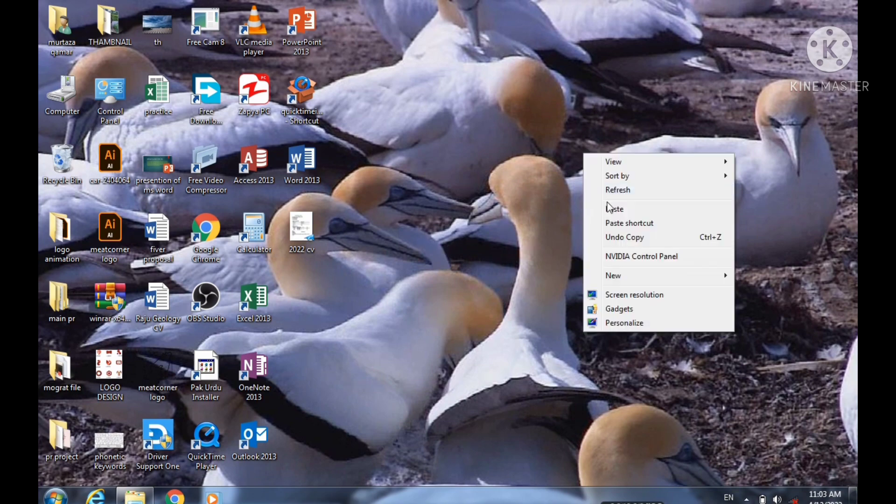
click(612, 204)
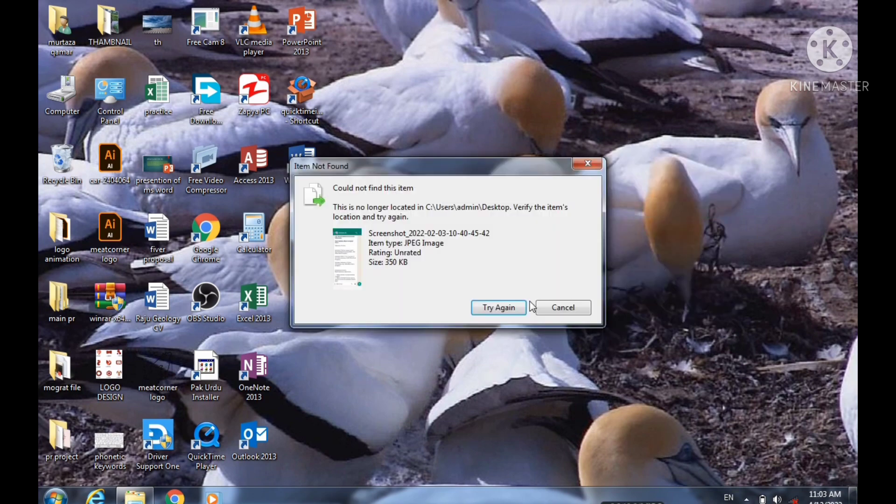
click(508, 309)
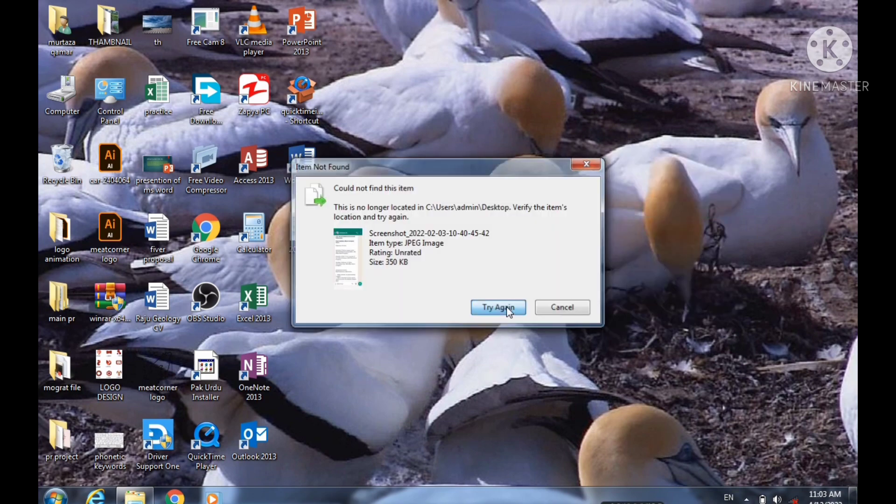
click(556, 306)
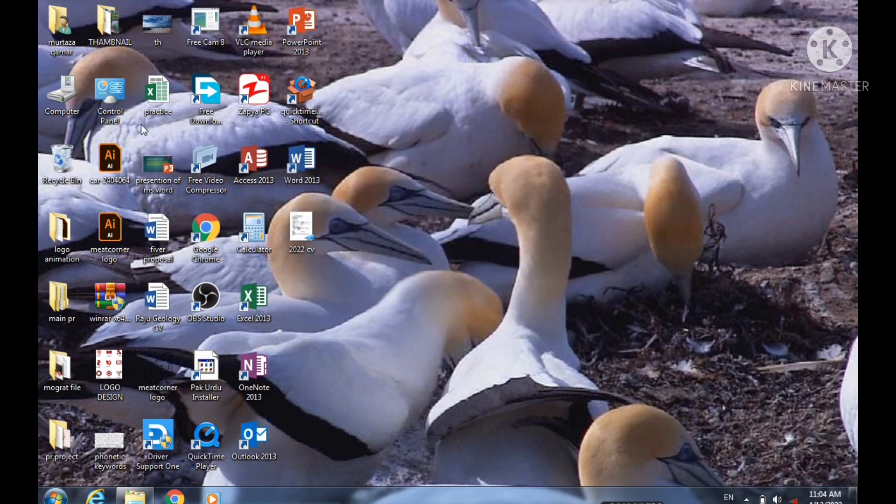
double_click(62, 100)
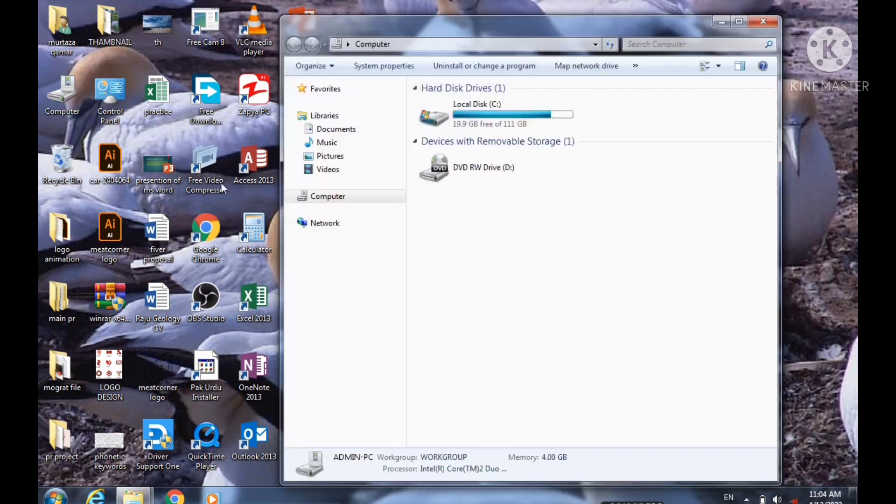
click(329, 158)
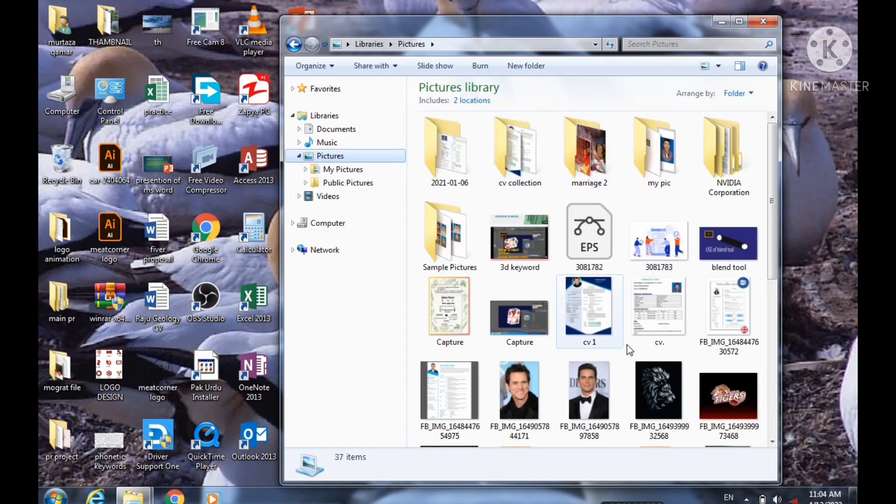
click(605, 392)
right_click(604, 392)
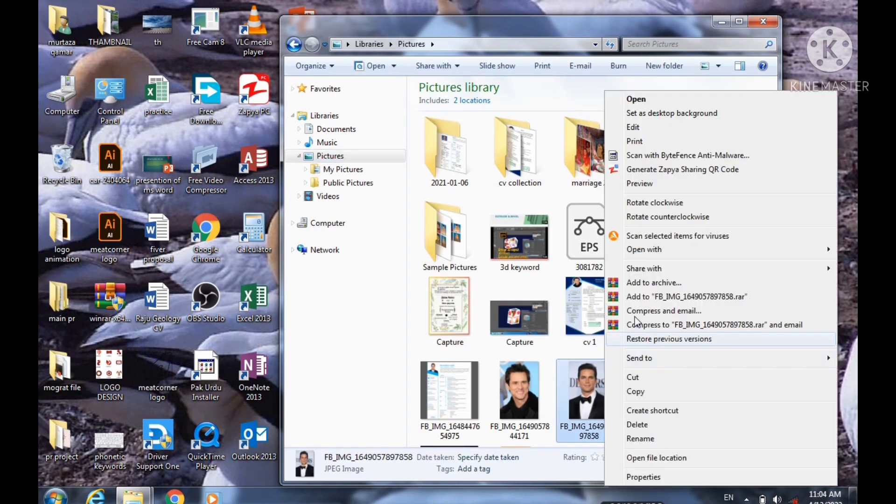
click(653, 390)
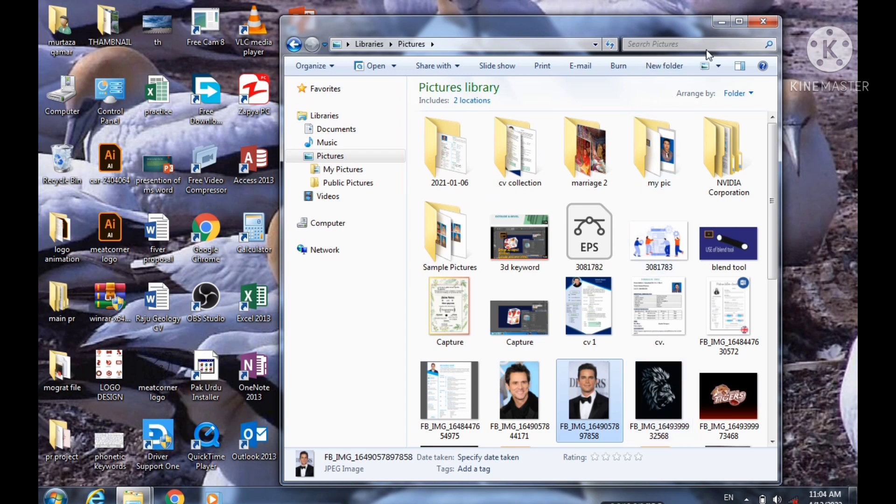
Minimize the Pictures library, paste the copied image onto the desktop, and paste a shortcut to it as well
click(721, 22)
right_click(641, 34)
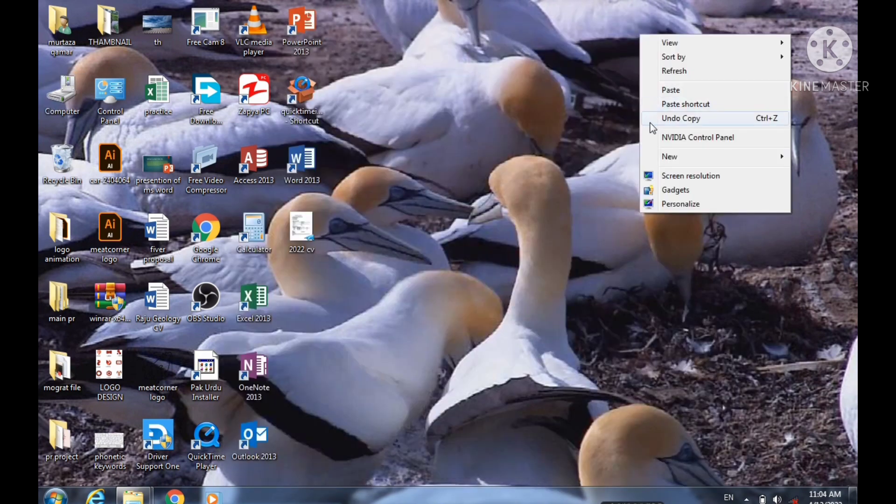
click(677, 89)
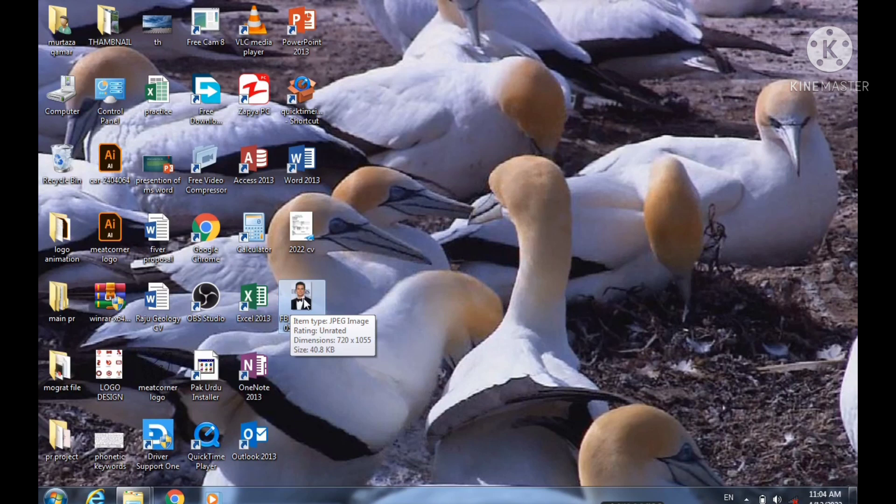
right_click(673, 147)
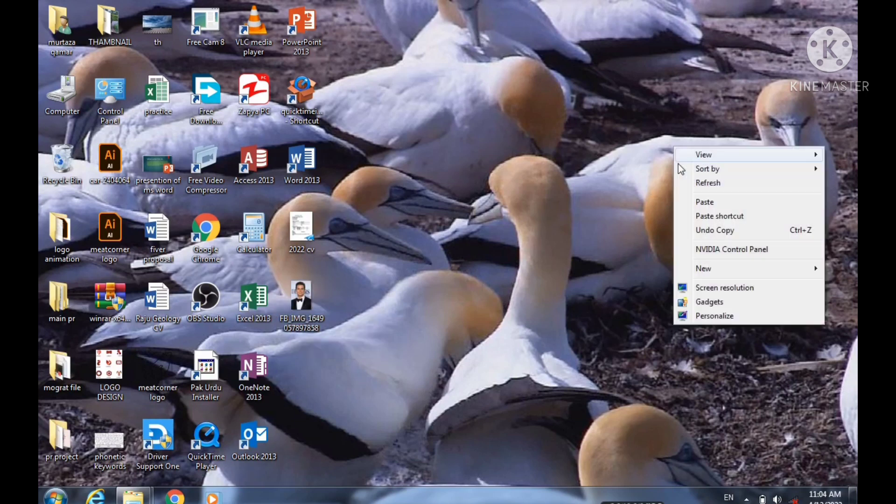
click(734, 221)
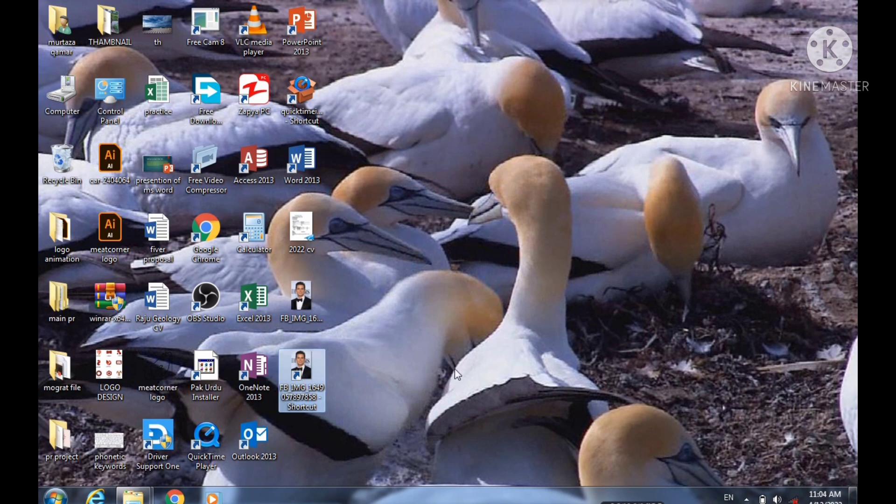
right_click(294, 382)
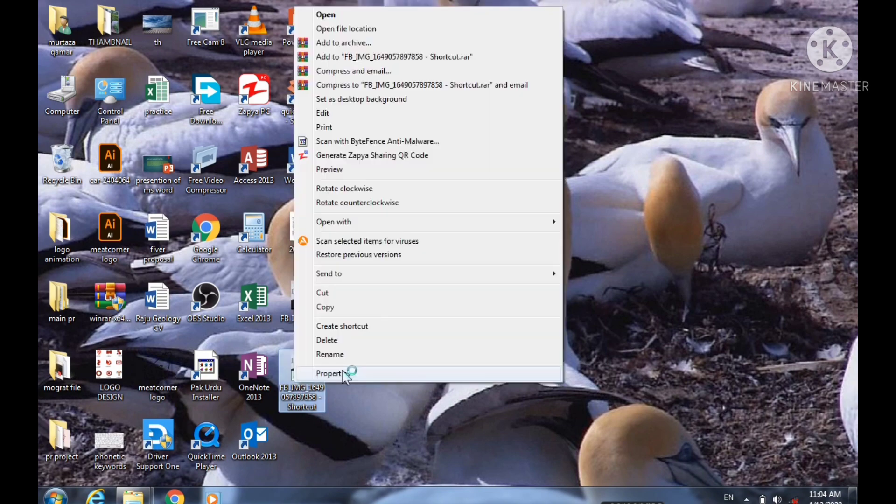
click(327, 15)
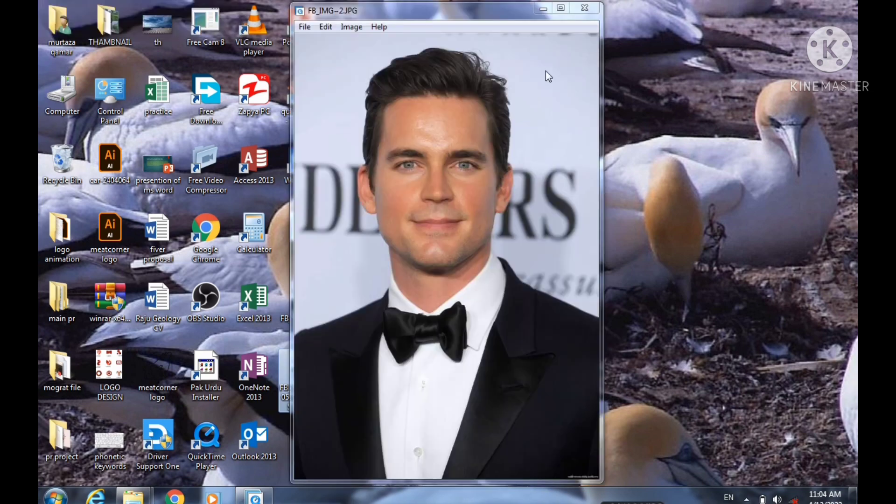
click(584, 8)
right_click(640, 107)
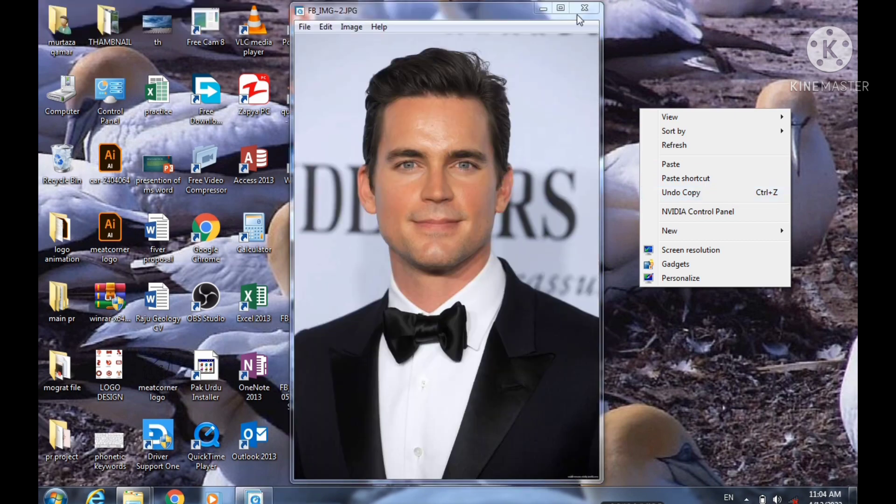
click(578, 15)
right_click(706, 200)
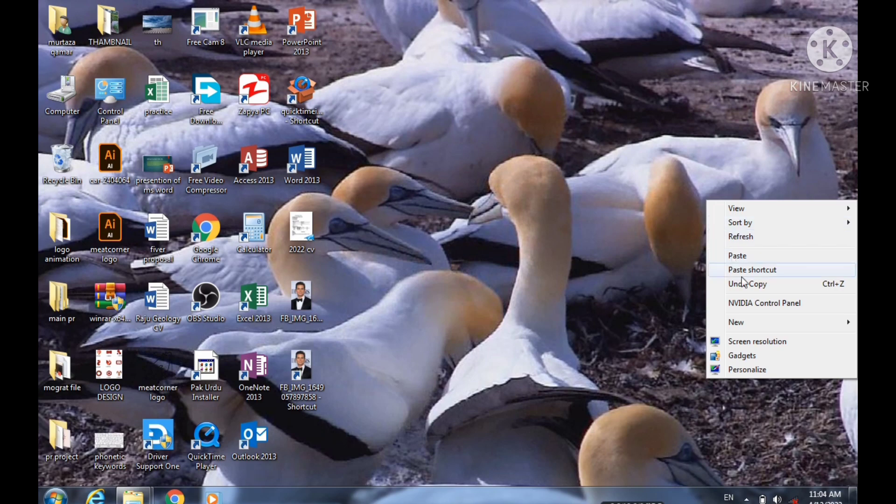
click(743, 283)
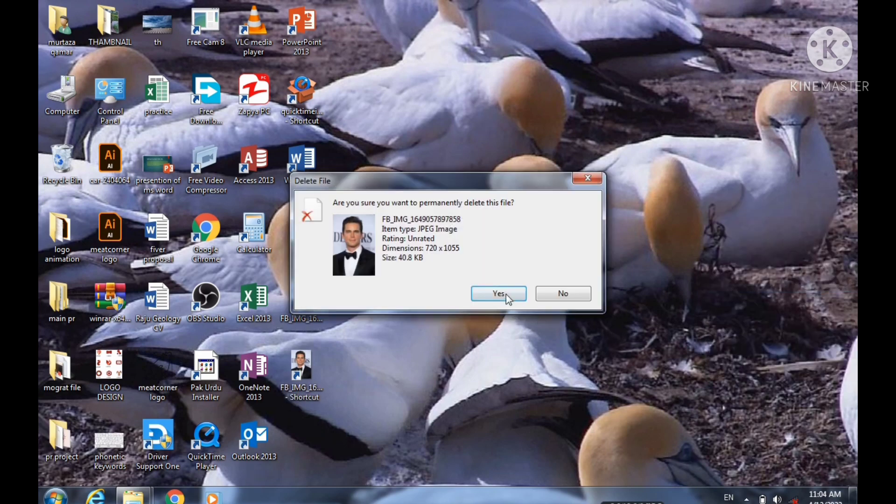
click(498, 293)
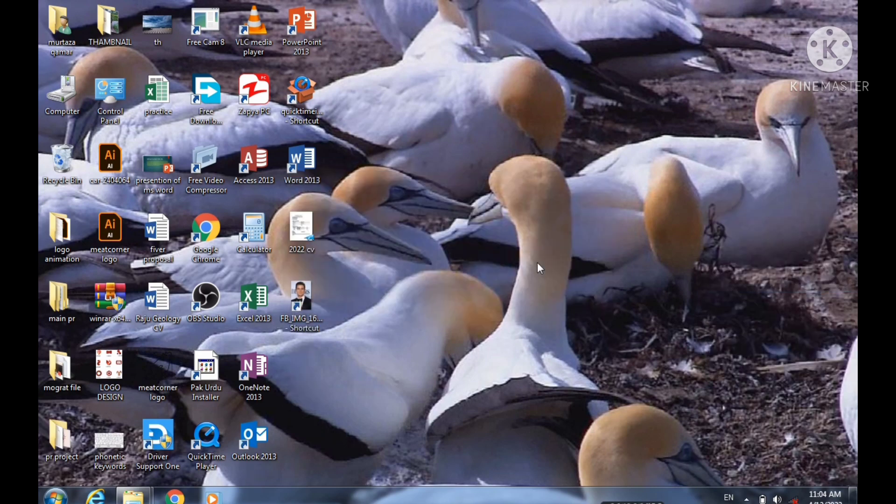
Undo the earlier copy operations two more times from the desktop and redo the copy once
right_click(711, 161)
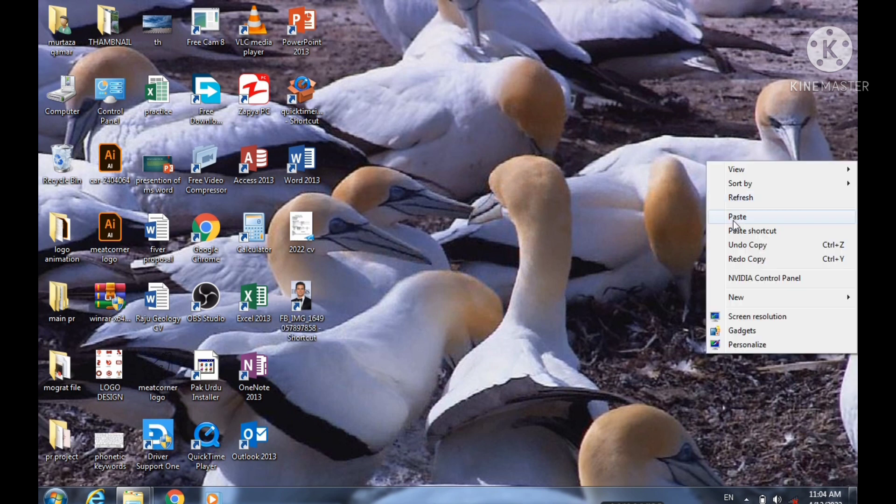
click(746, 246)
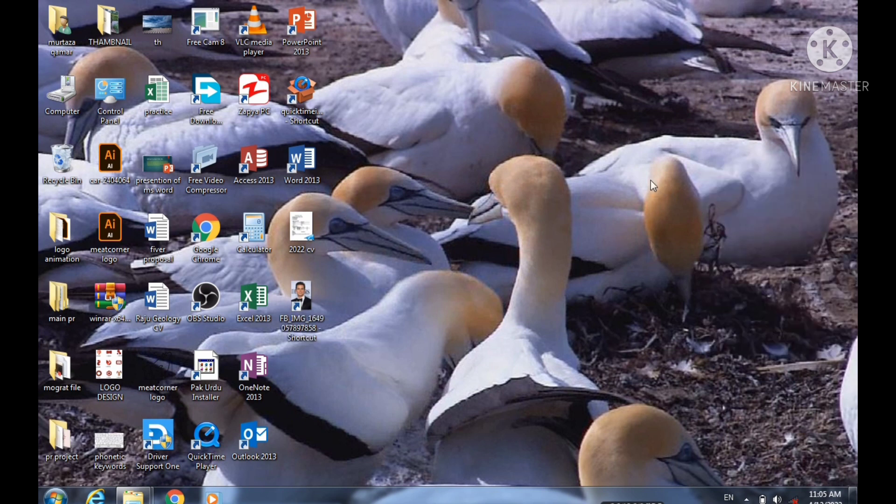
right_click(564, 211)
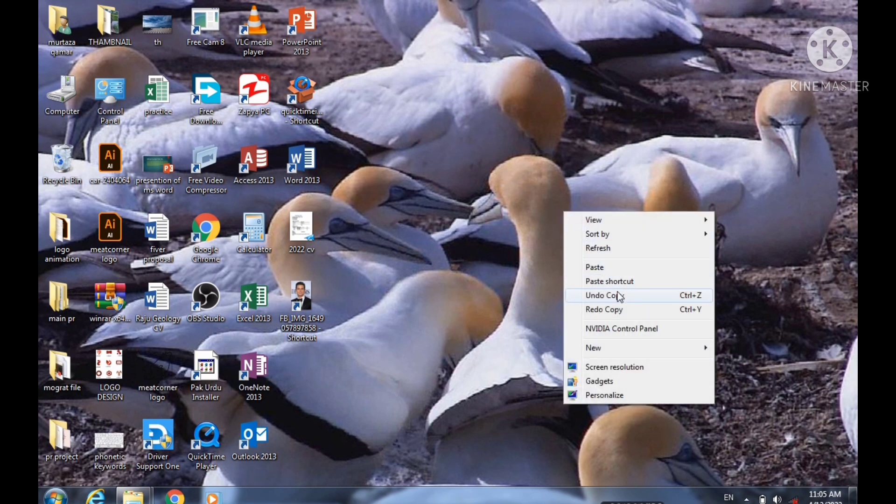
click(675, 299)
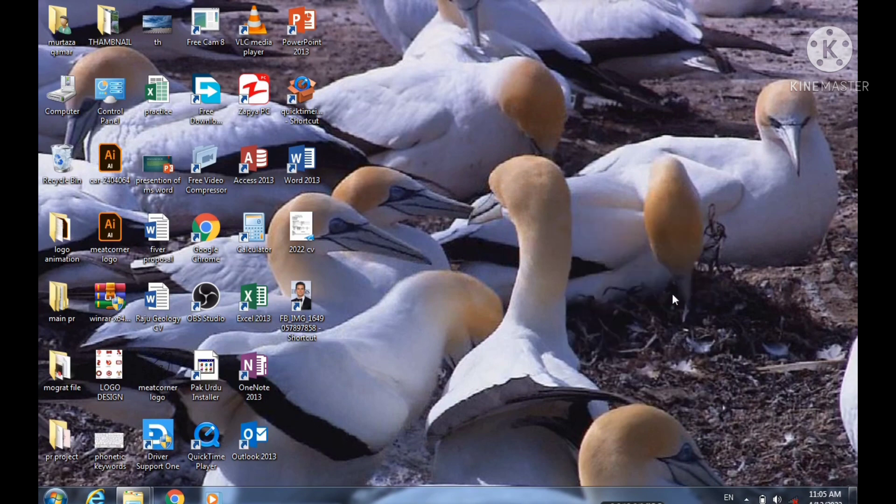
right_click(687, 226)
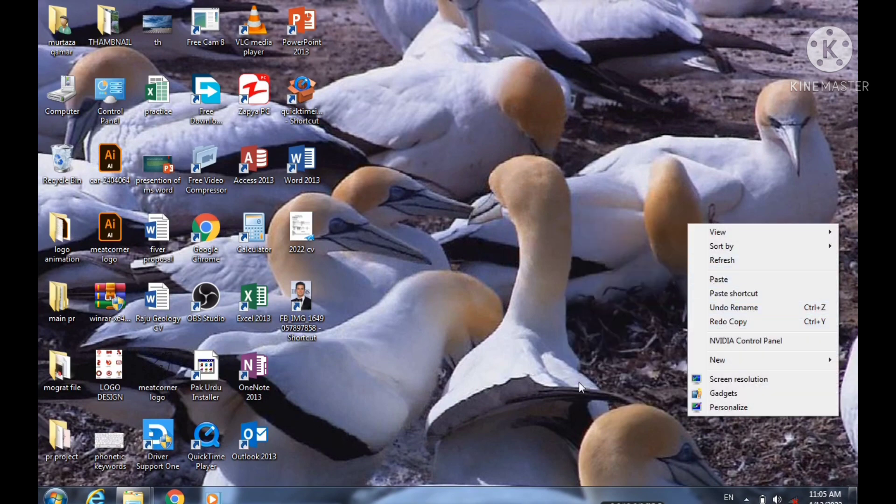
click(734, 324)
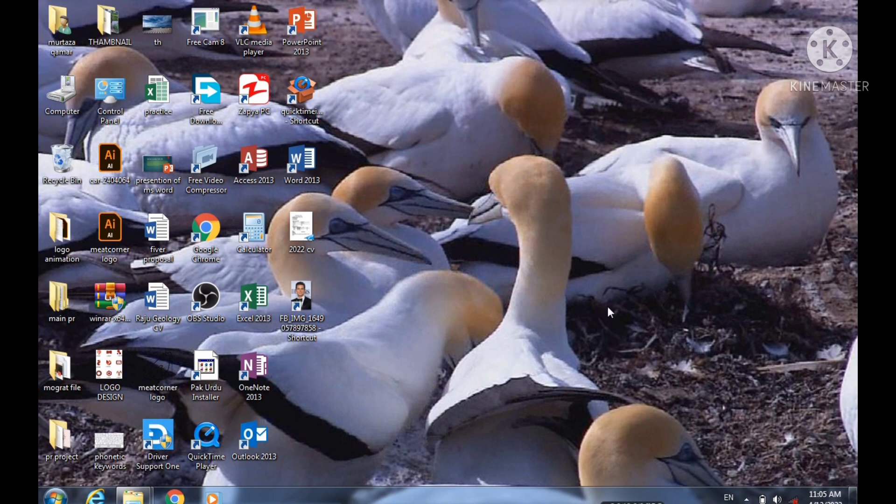
Refresh the desktop three times and redo the last undone copy operation
right_click(634, 277)
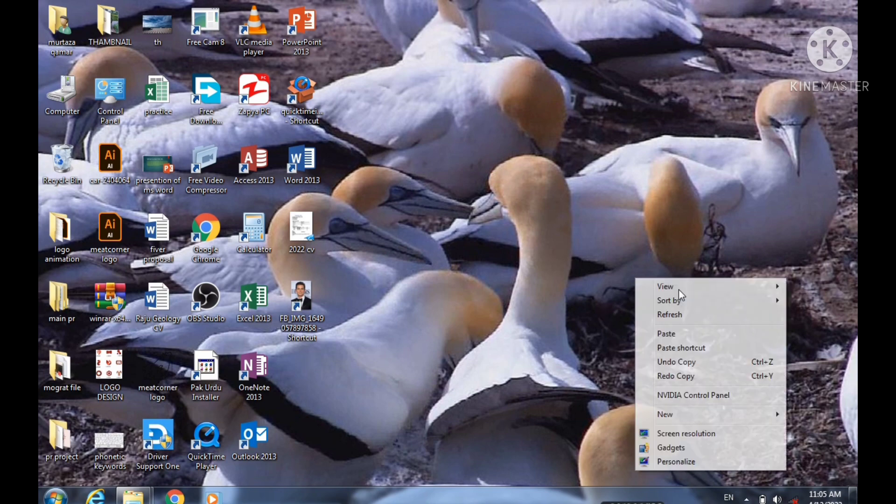
click(683, 318)
right_click(695, 268)
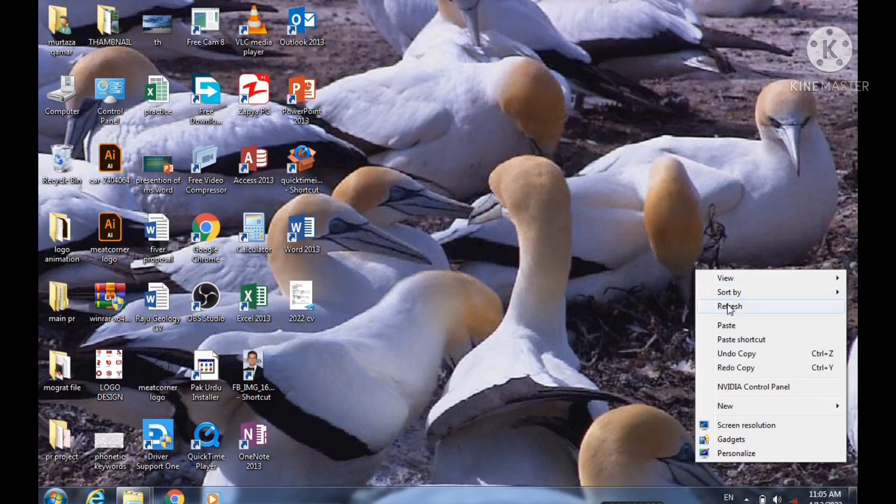
click(715, 305)
right_click(708, 240)
click(717, 281)
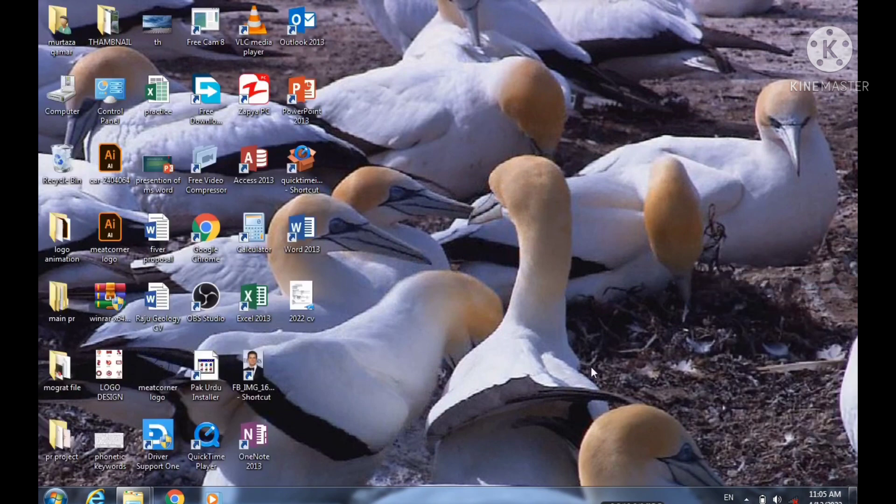
right_click(595, 236)
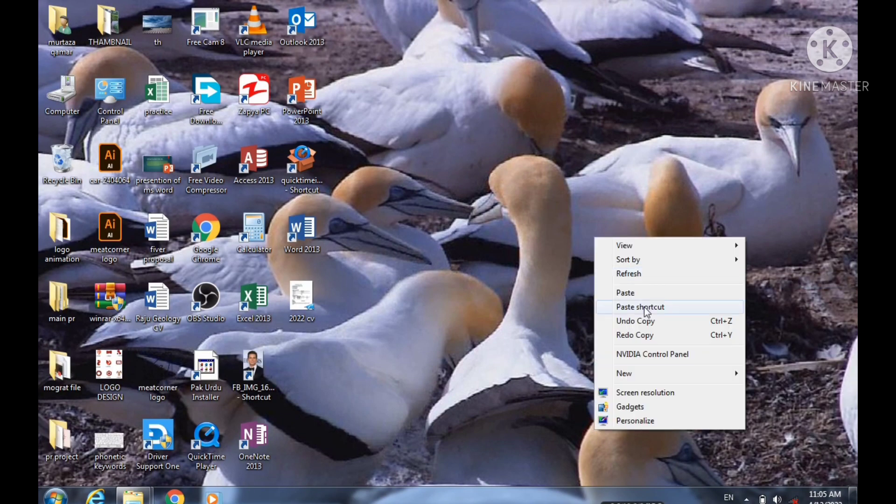
click(645, 336)
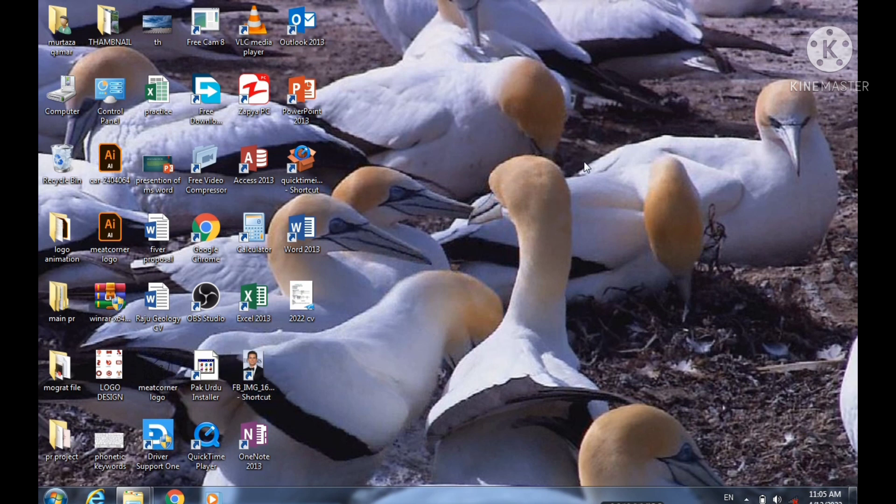
Open the NVIDIA Control Panel from the desktop
right_click(607, 142)
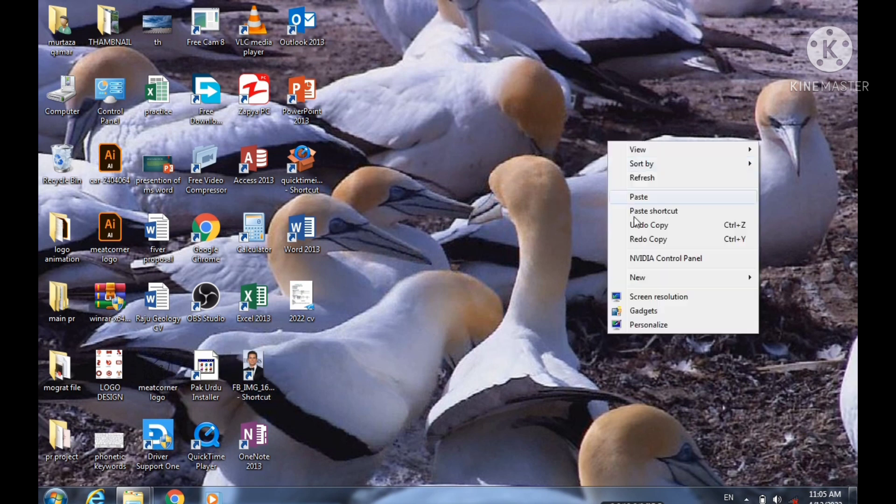
click(648, 263)
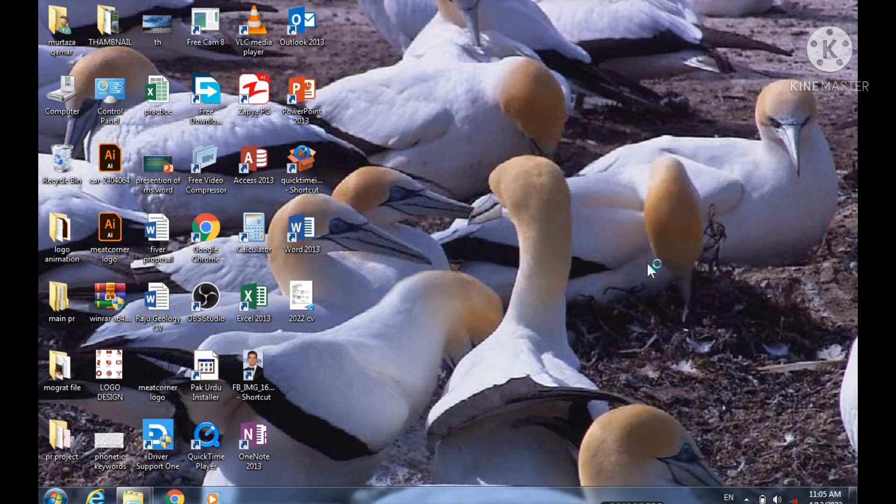